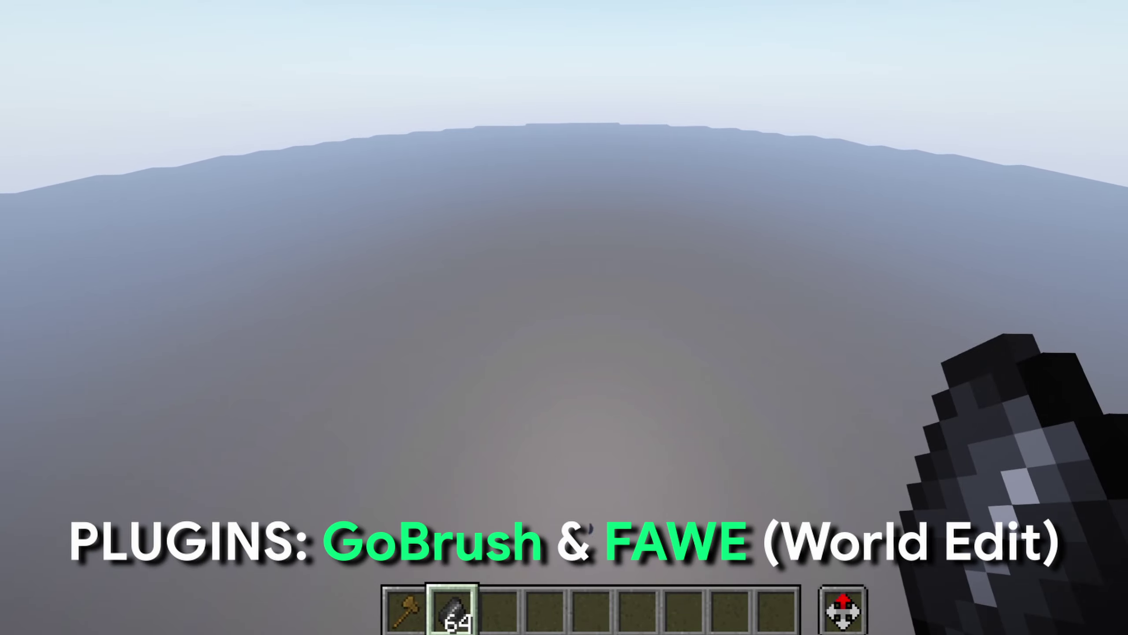
- Select volcano.png as the active goBrush brush shape
{"action": "right_click", "coordinate": [564, 317]}
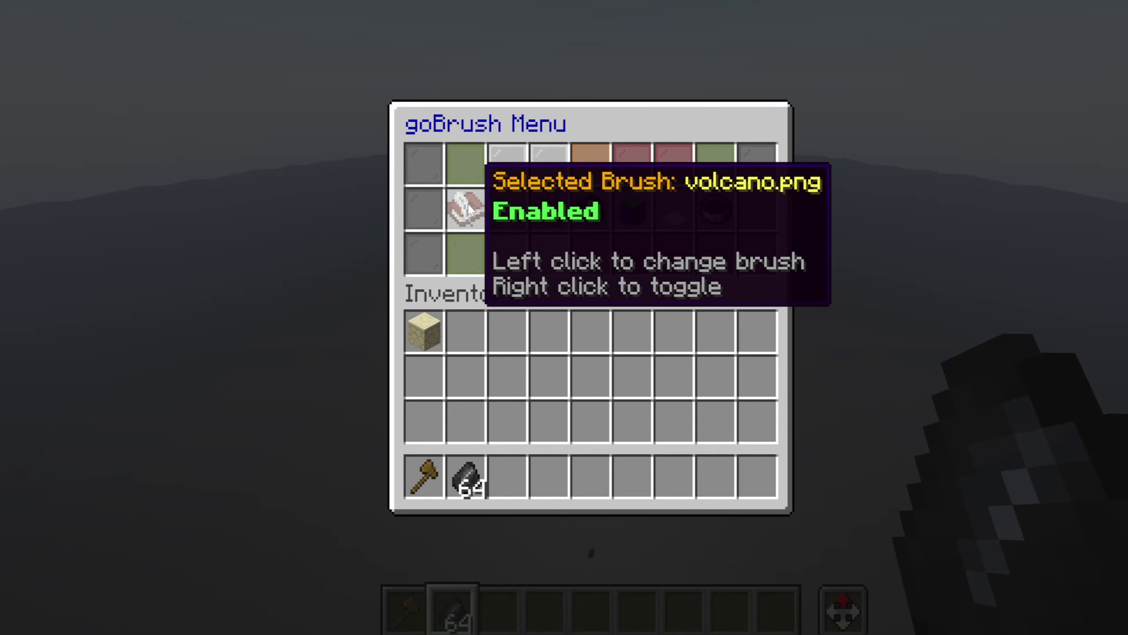
{"action": "left_click", "coordinate": [468, 206]}
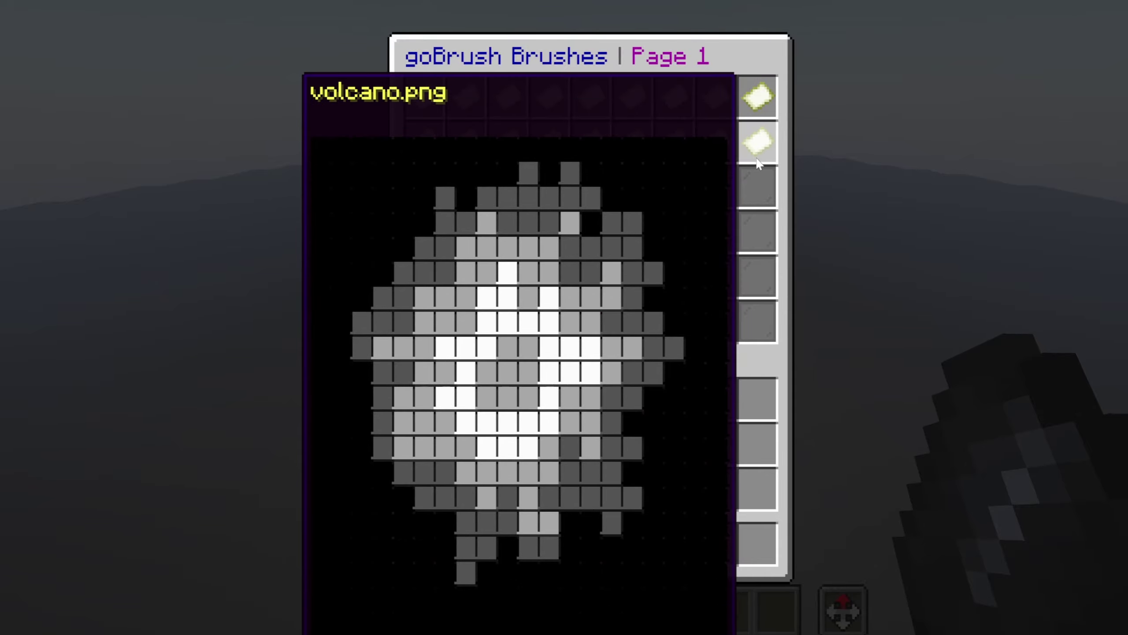
{"action": "left_click", "coordinate": [757, 160]}
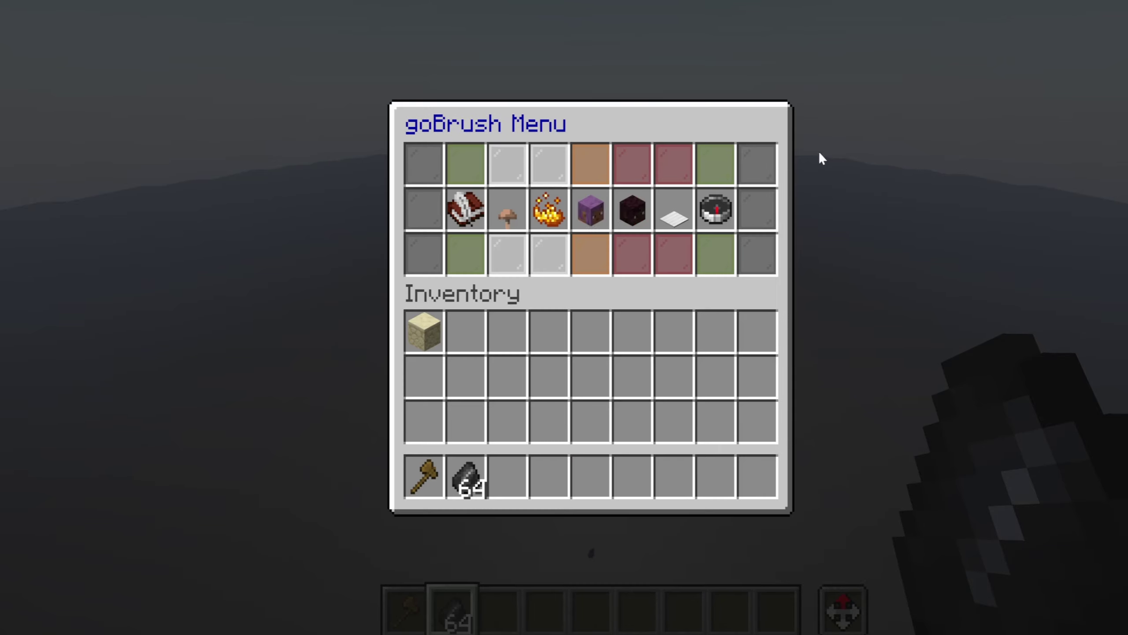
- Adjust the brush size and set the brush intensity to 9
{"action": "right_click", "coordinate": [504, 199], "text": "shift"}
{"action": "left_click", "coordinate": [505, 205]}
{"action": "left_click", "coordinate": [504, 210]}
{"action": "left_click", "coordinate": [504, 210]}
{"action": "left_click", "coordinate": [506, 208]}
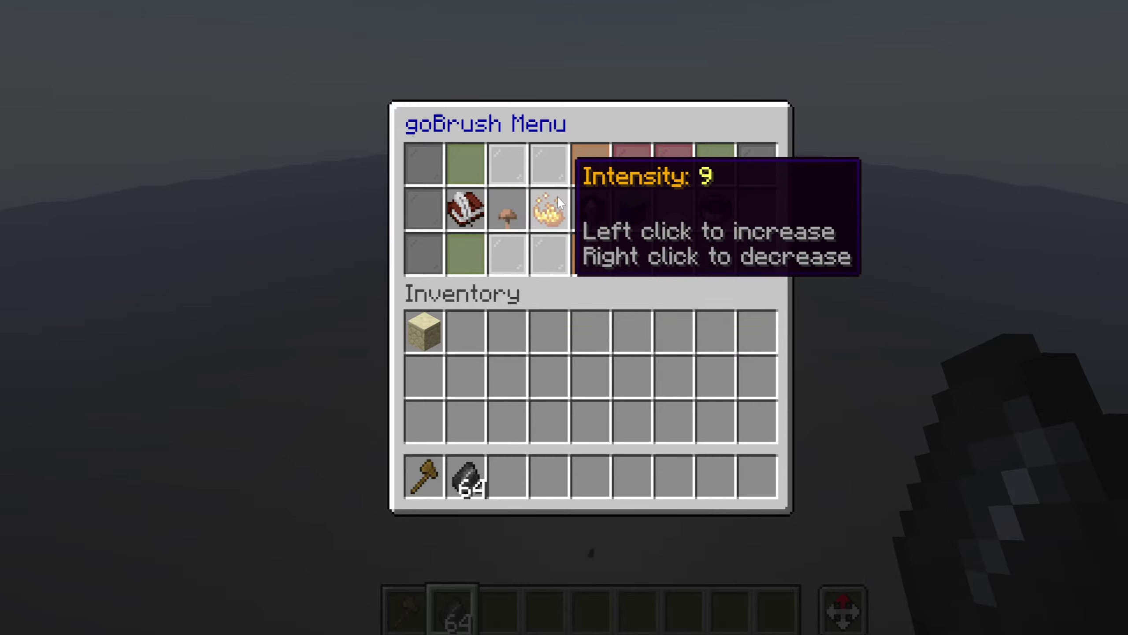
{"action": "right_click", "coordinate": [557, 197]}
{"action": "right_click", "coordinate": [557, 196]}
{"action": "right_click", "coordinate": [558, 197]}
{"action": "right_click", "coordinate": [560, 197]}
{"action": "right_click", "coordinate": [547, 199]}
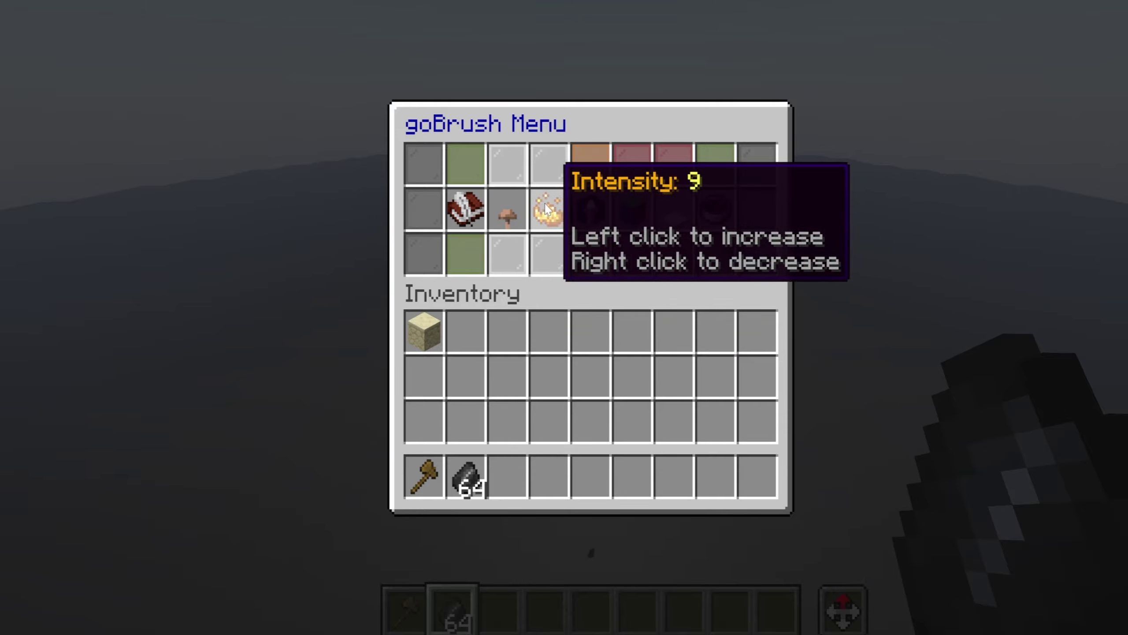
{"action": "key", "text": "Escape"}
- Build up a tall, multi-peaked mountain on the flat ground with repeated, overlapping volcano brush strokes, and put the brush away
{"action": "right_click", "coordinate": [590, 307]}
{"action": "right_click", "coordinate": [590, 307]}
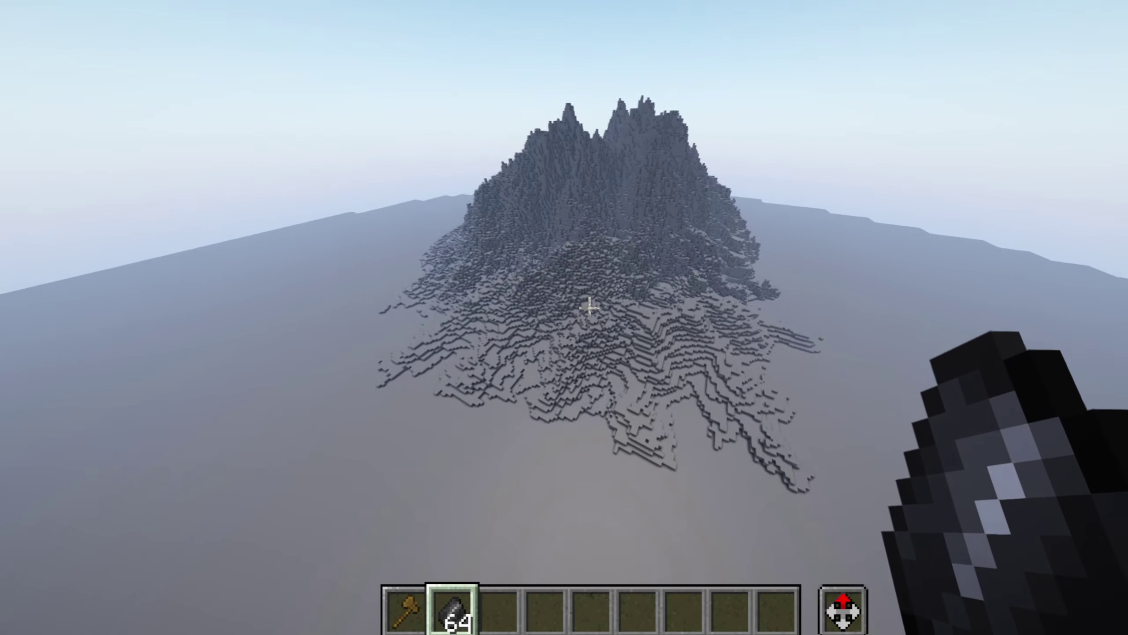
{"action": "right_click", "coordinate": [589, 307]}
{"action": "right_click", "coordinate": [590, 308]}
{"action": "right_click", "coordinate": [590, 307]}
{"action": "right_click", "coordinate": [589, 308]}
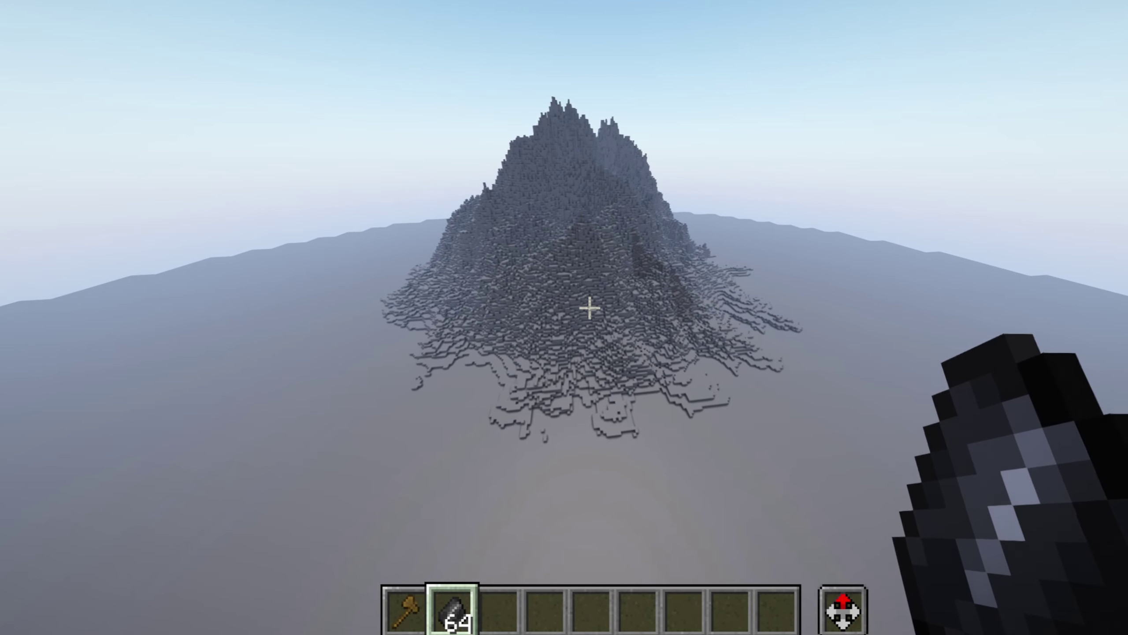
{"action": "right_click", "coordinate": [590, 308]}
{"action": "right_click", "coordinate": [590, 308]}
{"action": "key", "text": "w"}
{"action": "right_click", "coordinate": [590, 307]}
{"action": "right_click", "coordinate": [590, 308]}
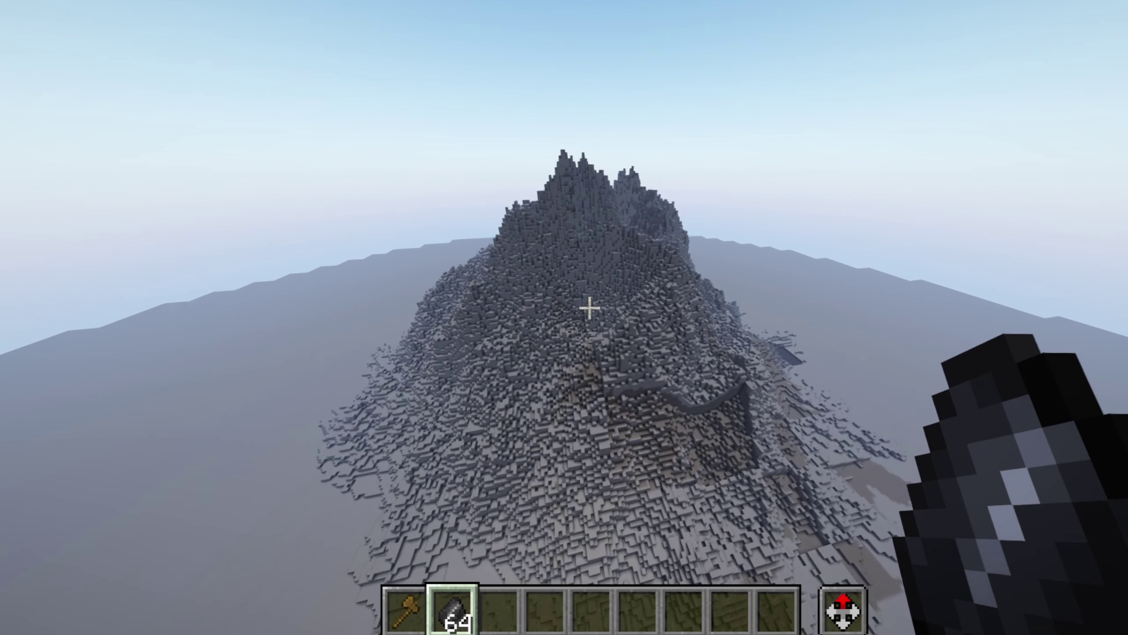
{"action": "right_click", "coordinate": [590, 307]}
{"action": "right_click", "coordinate": [590, 308]}
{"action": "key", "text": "space"}
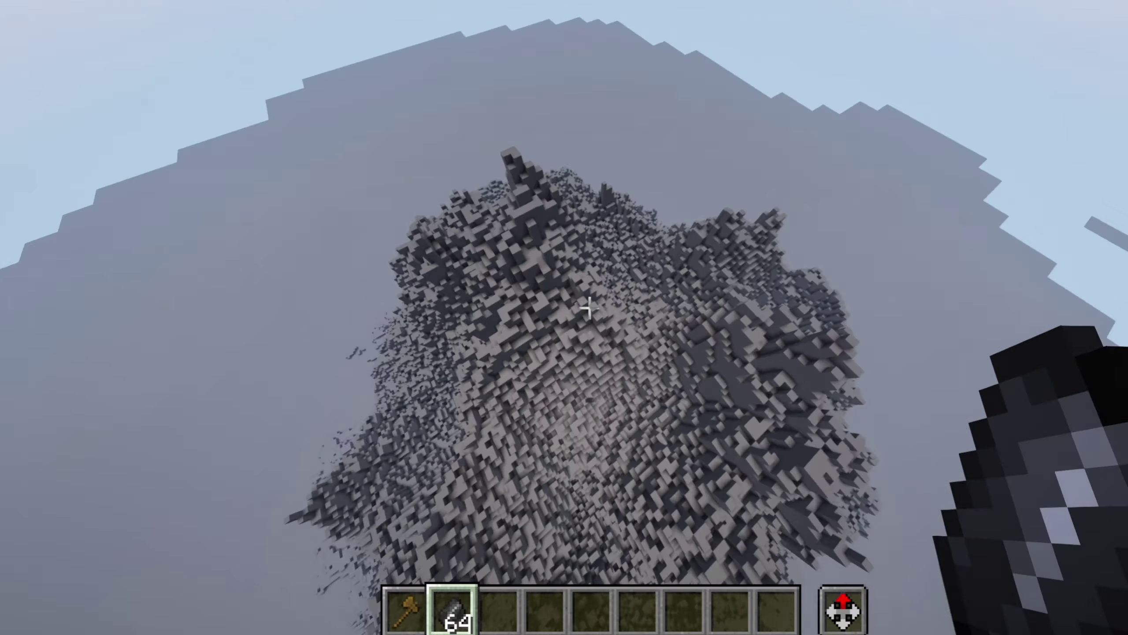
{"action": "right_click", "coordinate": [590, 308]}
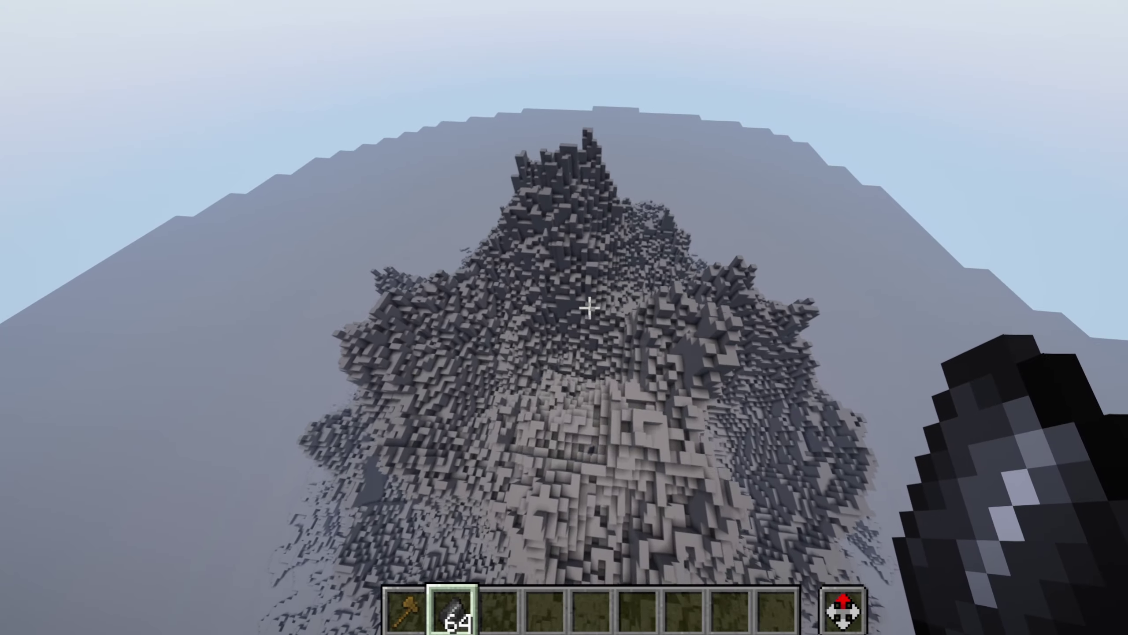
{"action": "right_click", "coordinate": [590, 308]}
{"action": "right_click", "coordinate": [589, 308]}
{"action": "key", "text": "3"}
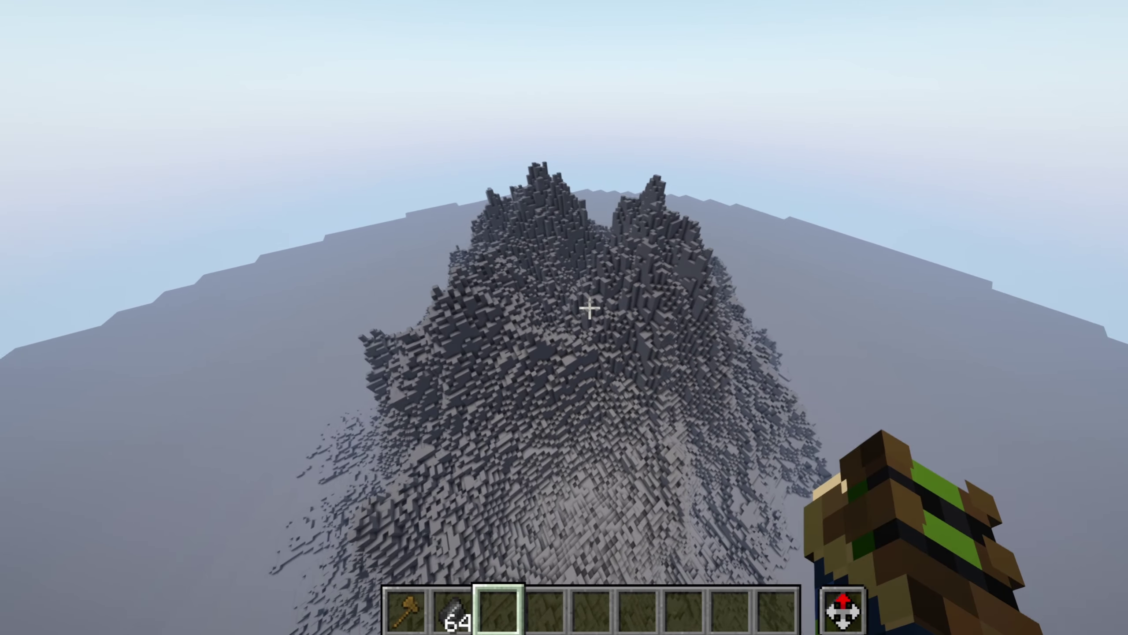
- Smooth the mountain's height map and replace its blocks using WorldEdit commands
{"action": "key", "text": "s"}
{"action": "key", "text": "shift"}
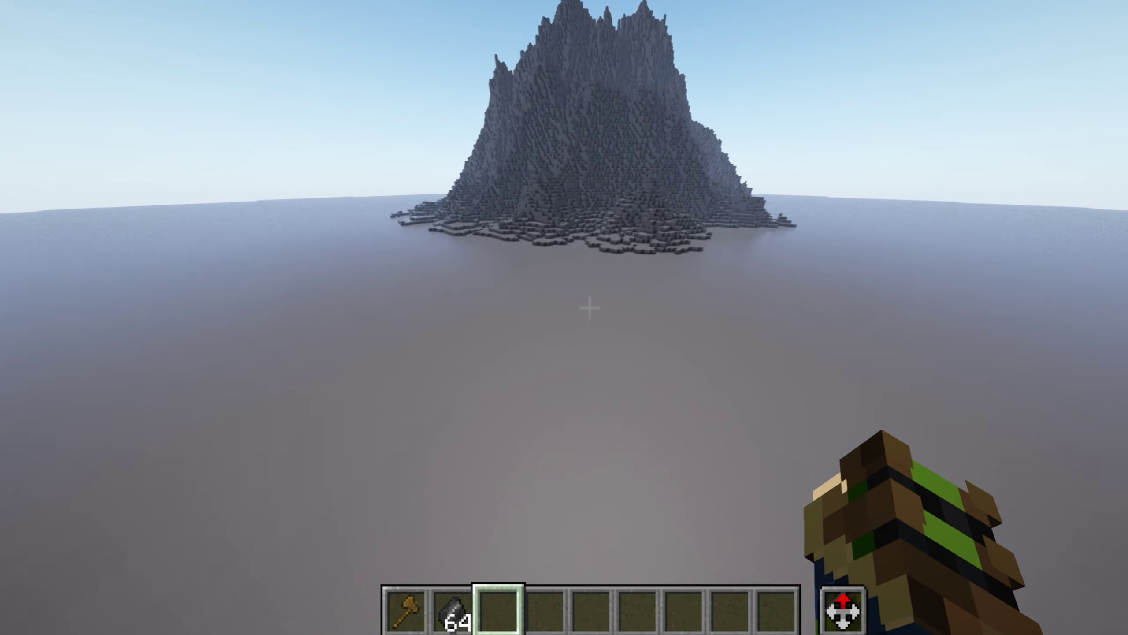
{"action": "key", "text": "slash"}
{"action": "type", "text": "/"}
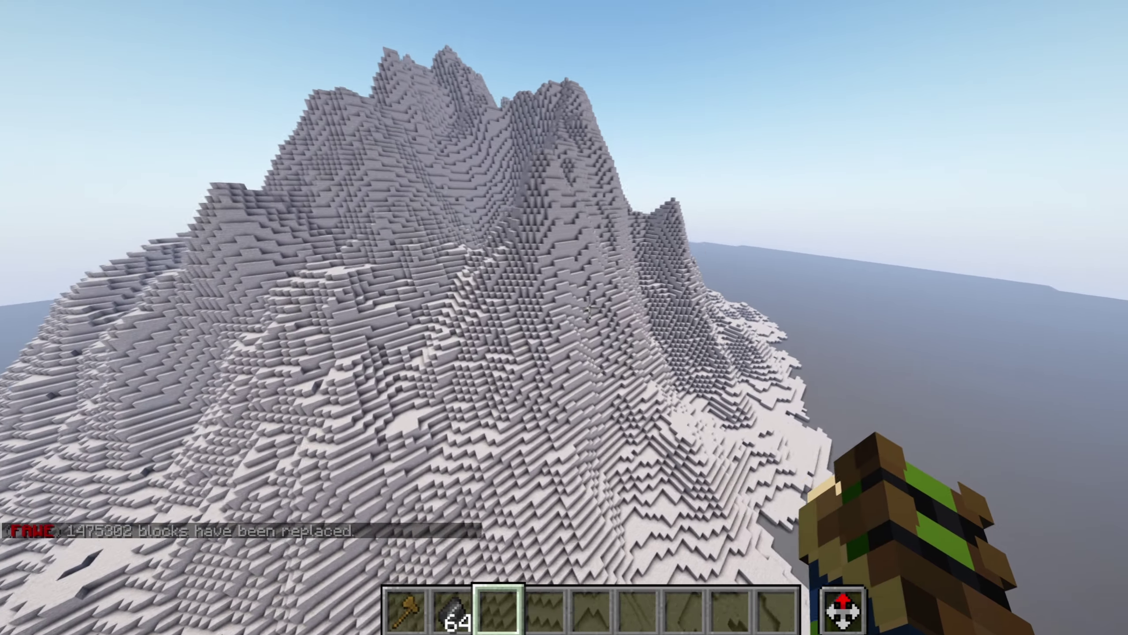
- Cover the smoothed mountain in layered snow by running //smoothsnow with an amount of 5
{"action": "key", "text": "s"}
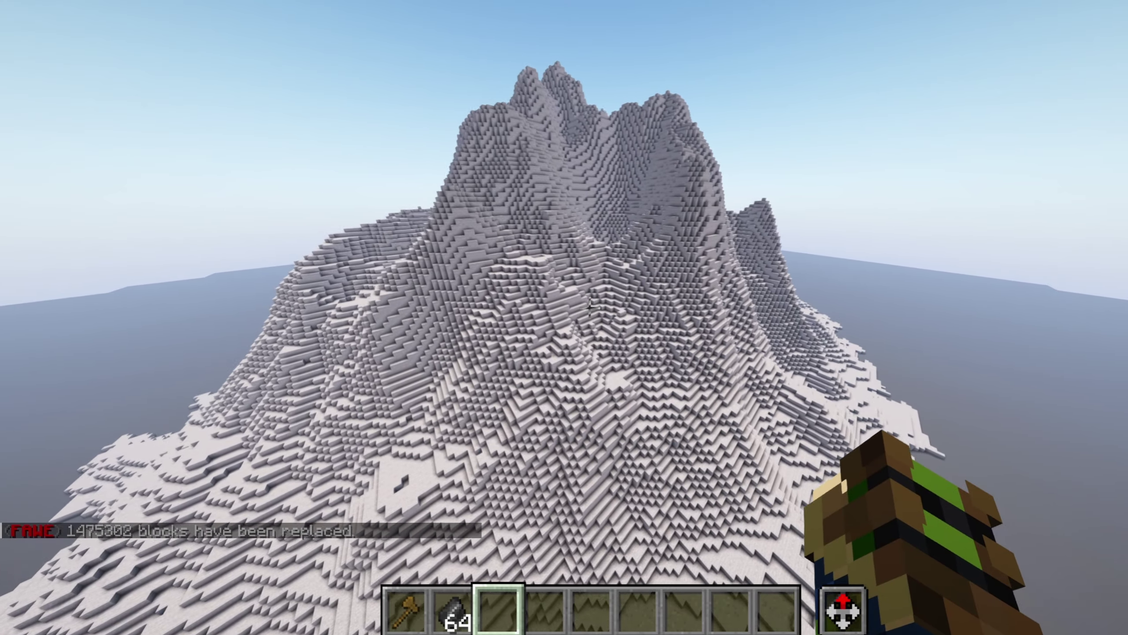
{"action": "key", "text": "w"}
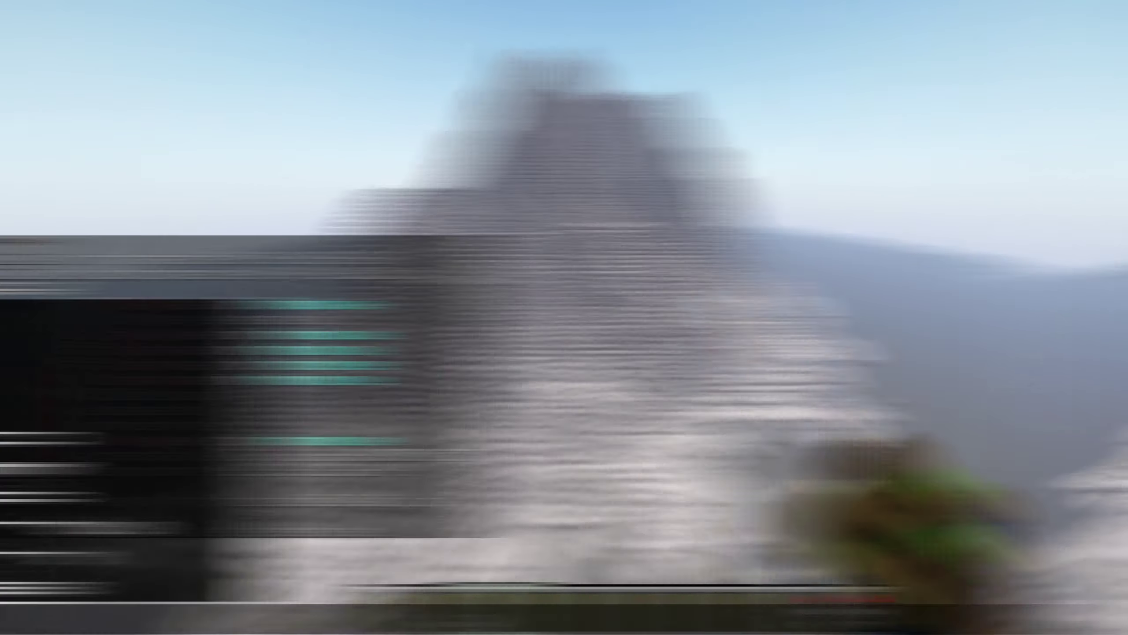
{"action": "type", "text": "//smooth"}
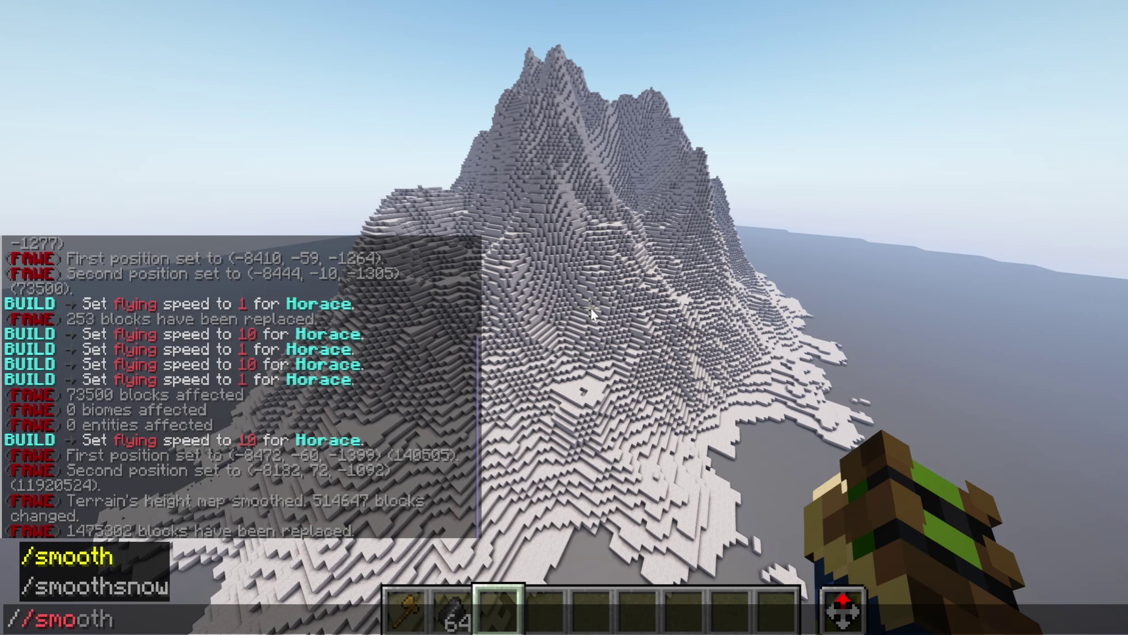
{"action": "key", "text": "Tab"}
{"action": "key", "text": "Tab"}
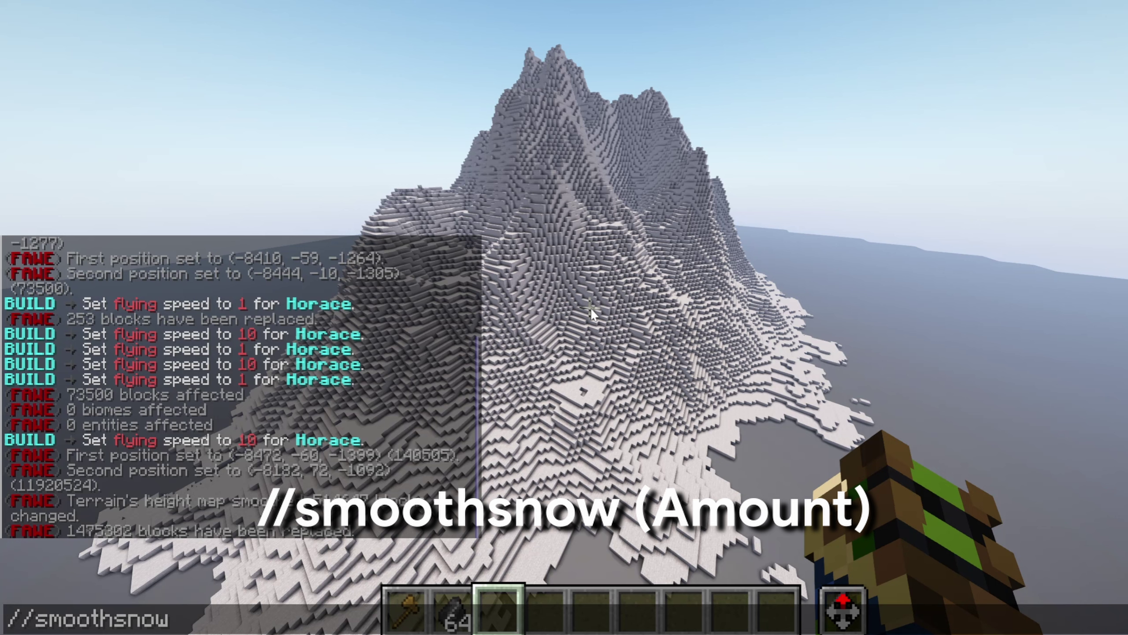
{"action": "type", "text": "1"}
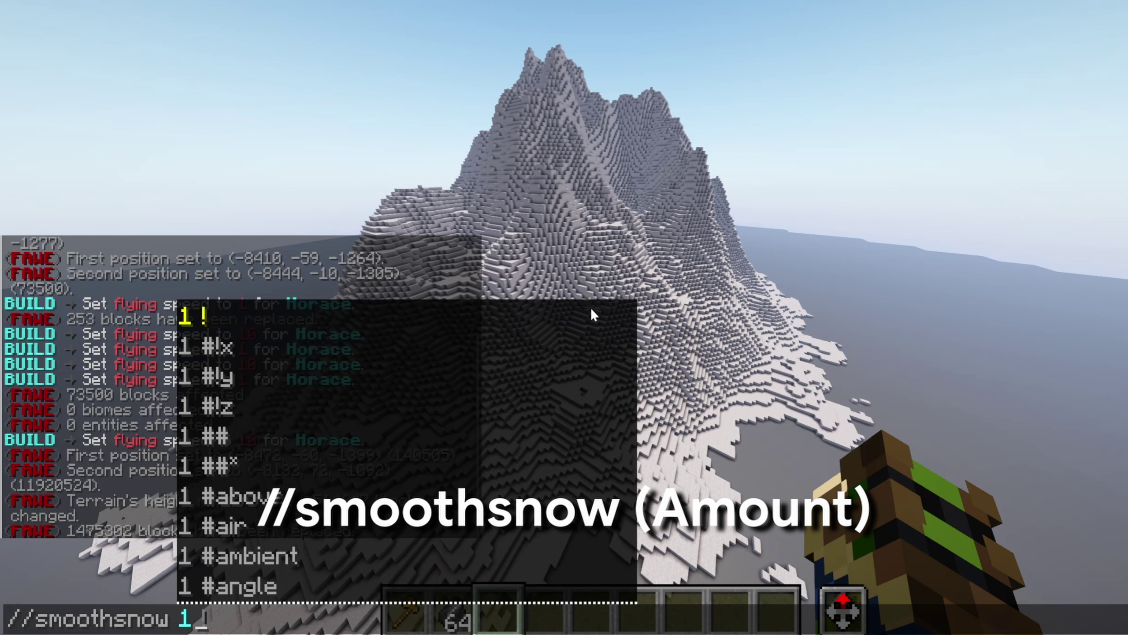
{"action": "type", "text": "0"}
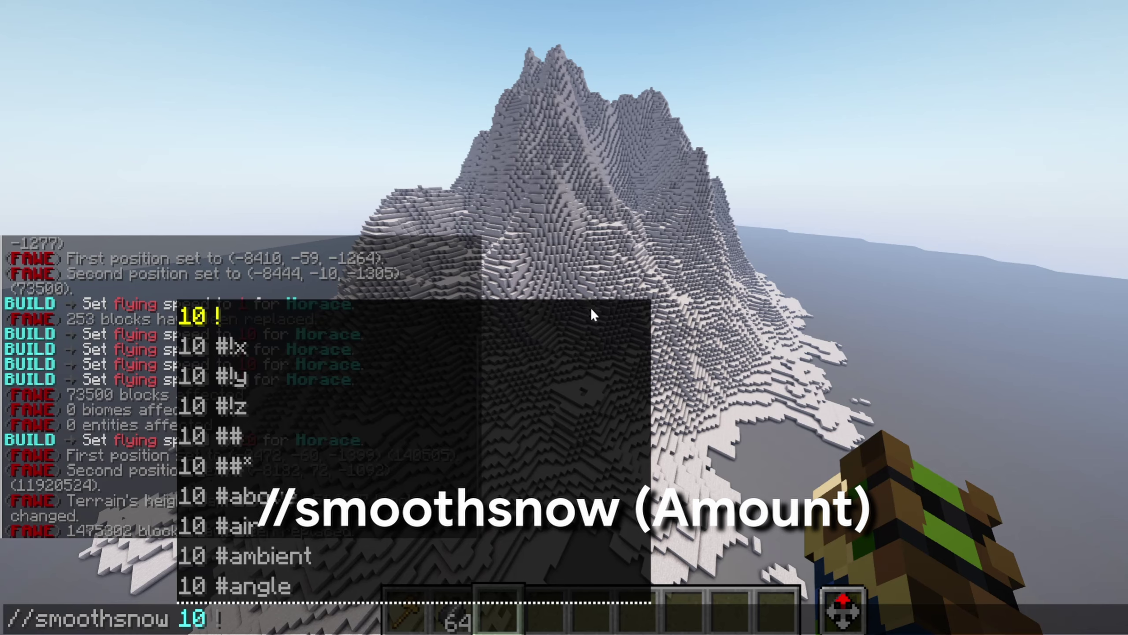
{"action": "key", "text": "BackSpace"}
{"action": "key", "text": "BackSpace"}
{"action": "type", "text": "5"}
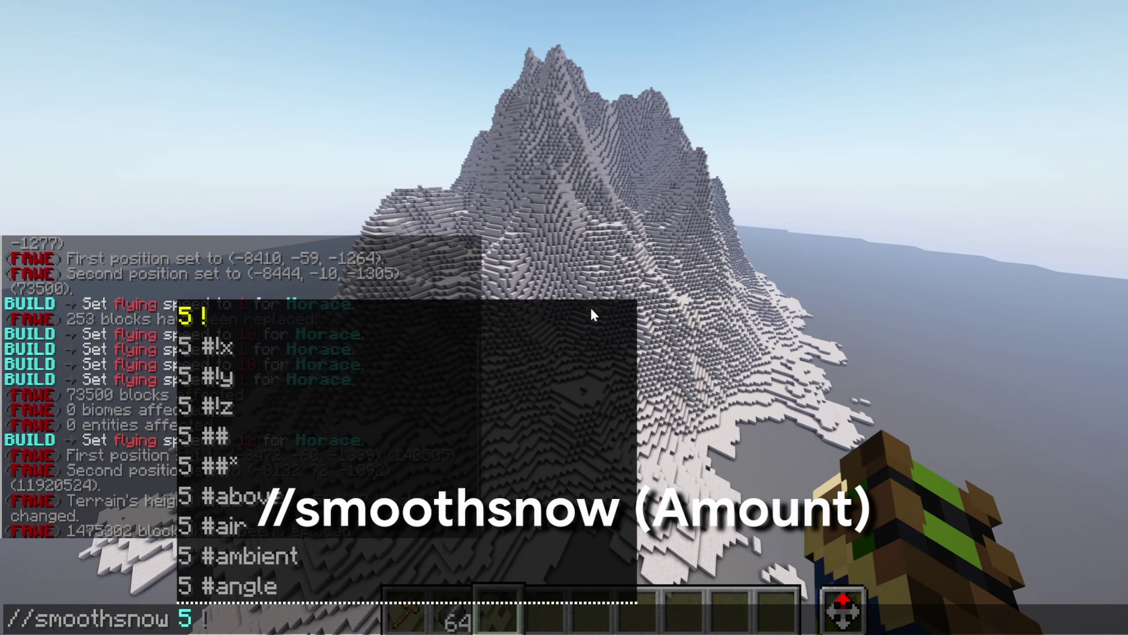
{"action": "key", "text": "Return"}
- Fly up close to the snowy slope and pick its snow layer block into the hotbar
{"action": "key", "text": "w"}
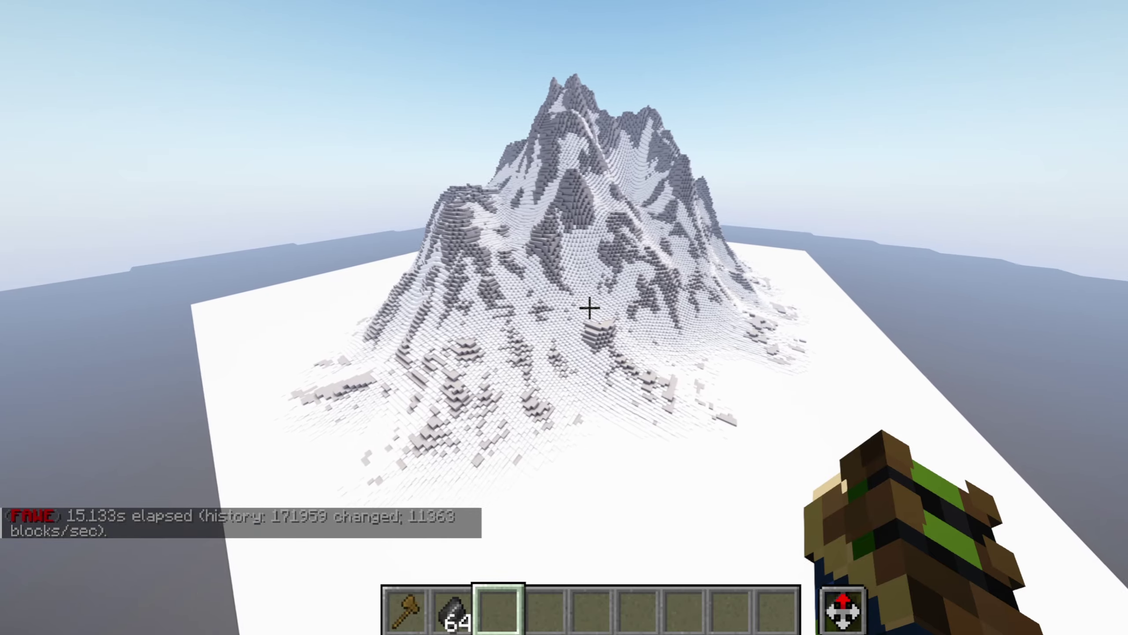
{"action": "key", "text": "w"}
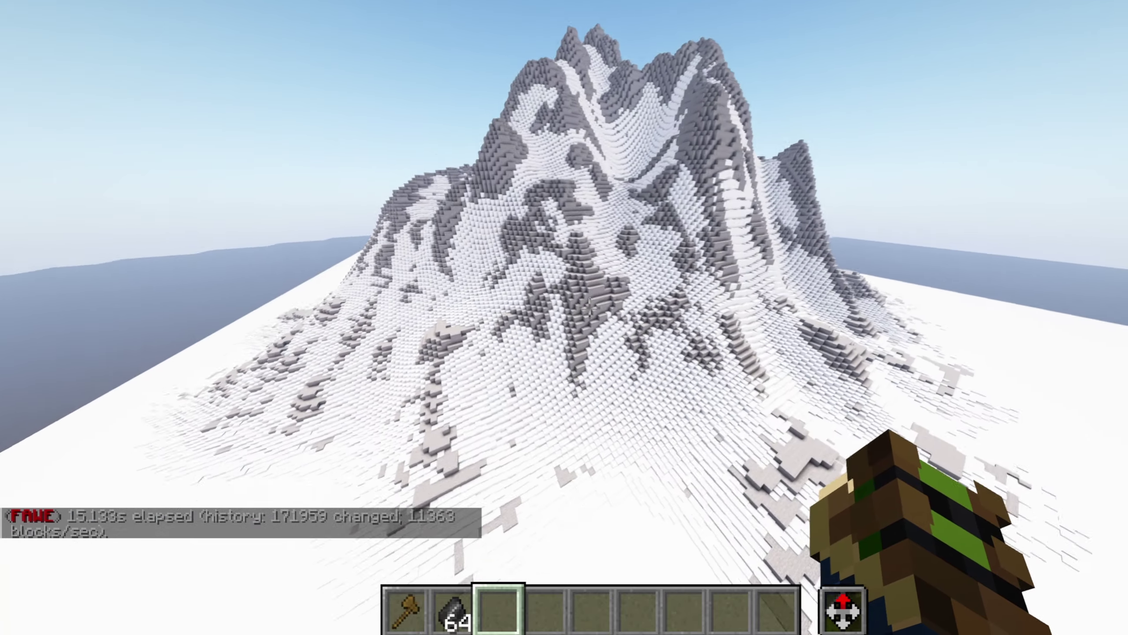
{"action": "key", "text": "w"}
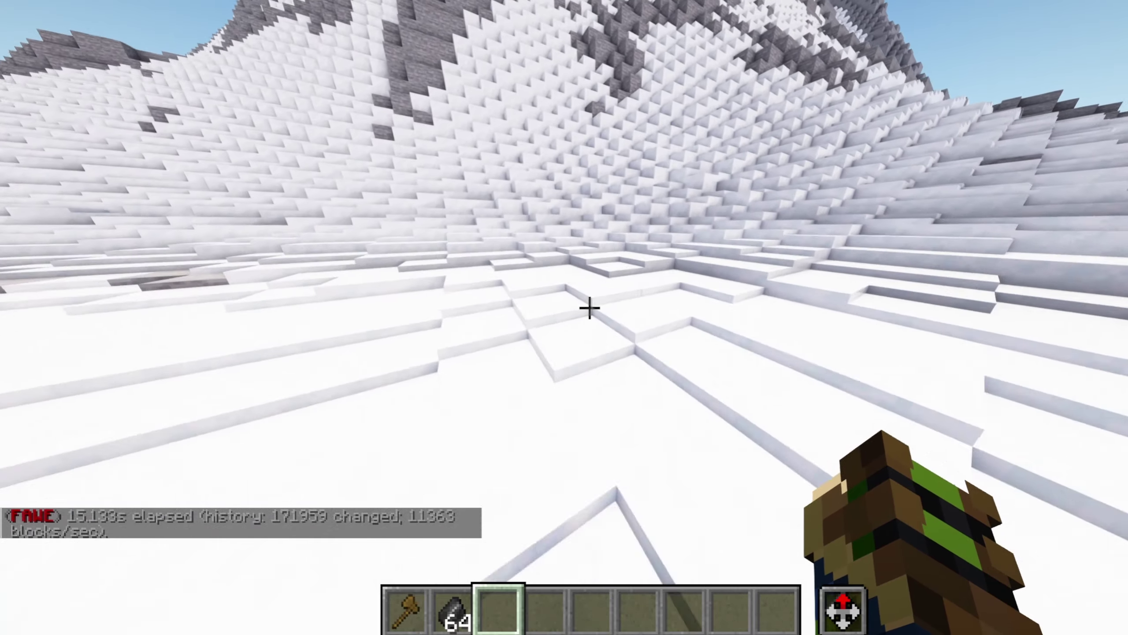
{"action": "key", "text": "w"}
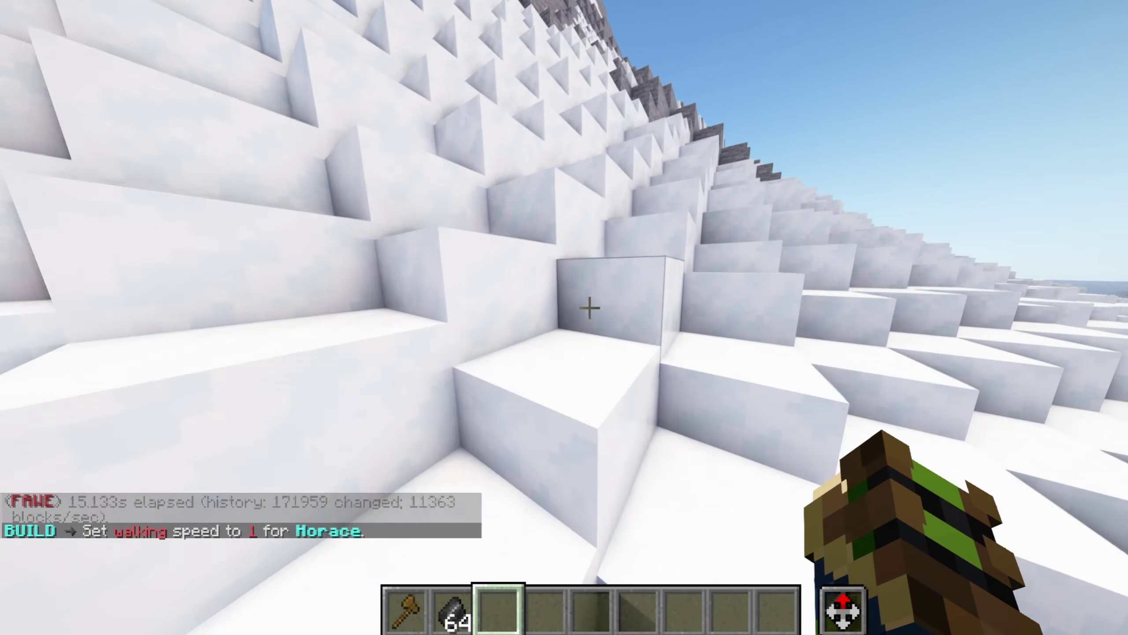
{"action": "middle_click", "coordinate": [589, 308]}
{"action": "key", "text": "w"}
{"action": "scroll", "coordinate": [590, 307], "scroll_direction": "down", "scroll_amount": 1}
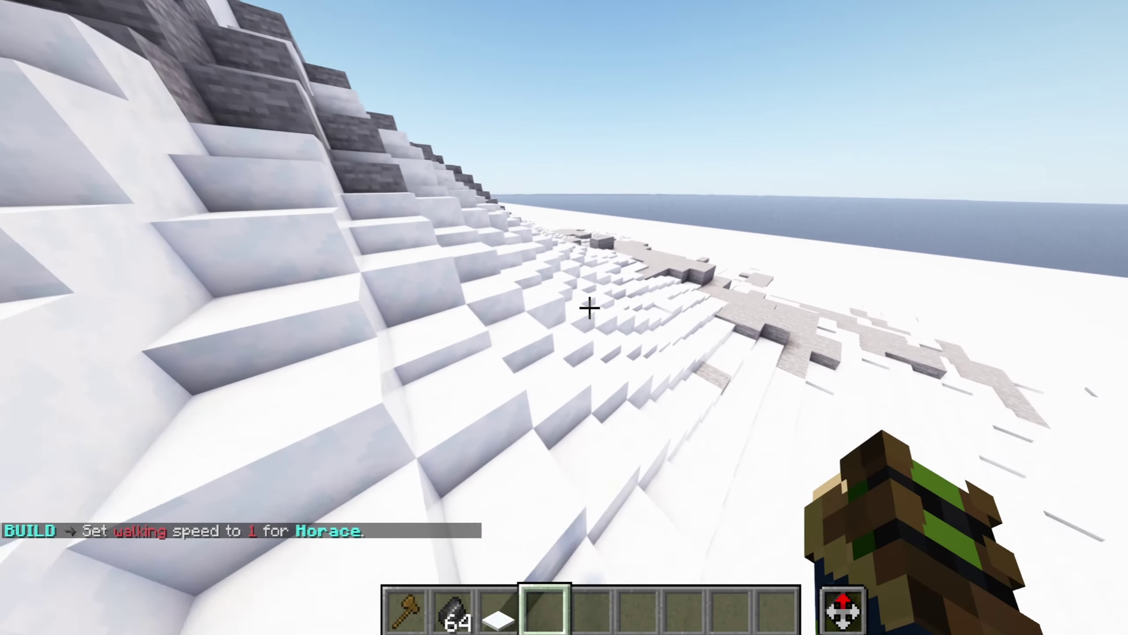
- Examine how the snow and exposed rock are distributed over the mountain's slopes, close up and from a distance
{"action": "key", "text": "space"}
{"action": "key", "text": "space"}
{"action": "key", "text": "s"}
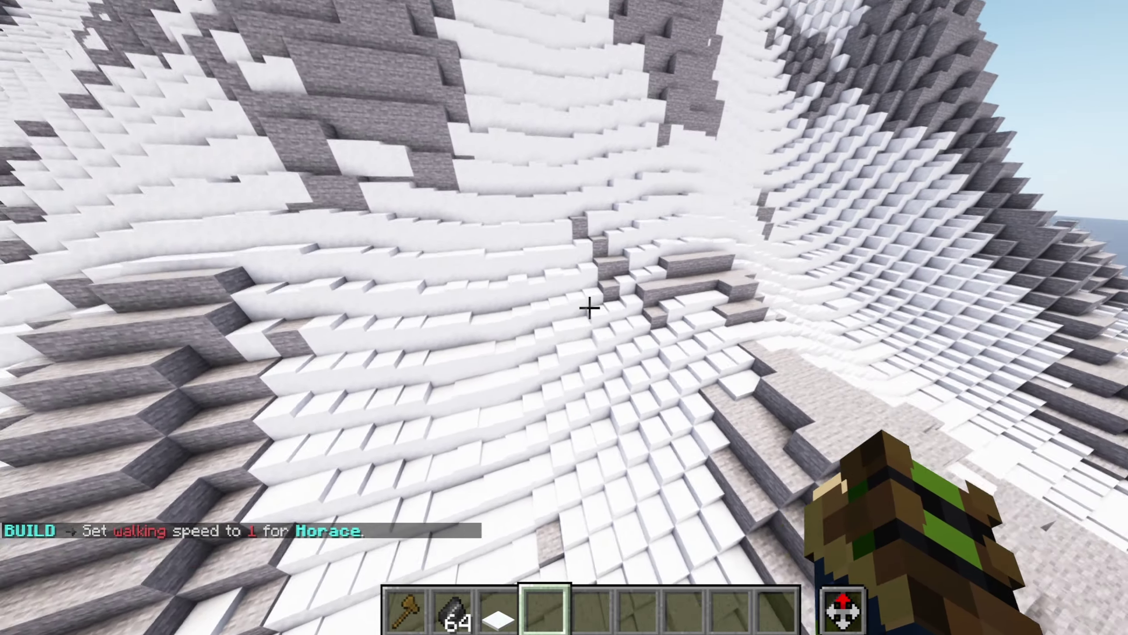
{"action": "key", "text": "d"}
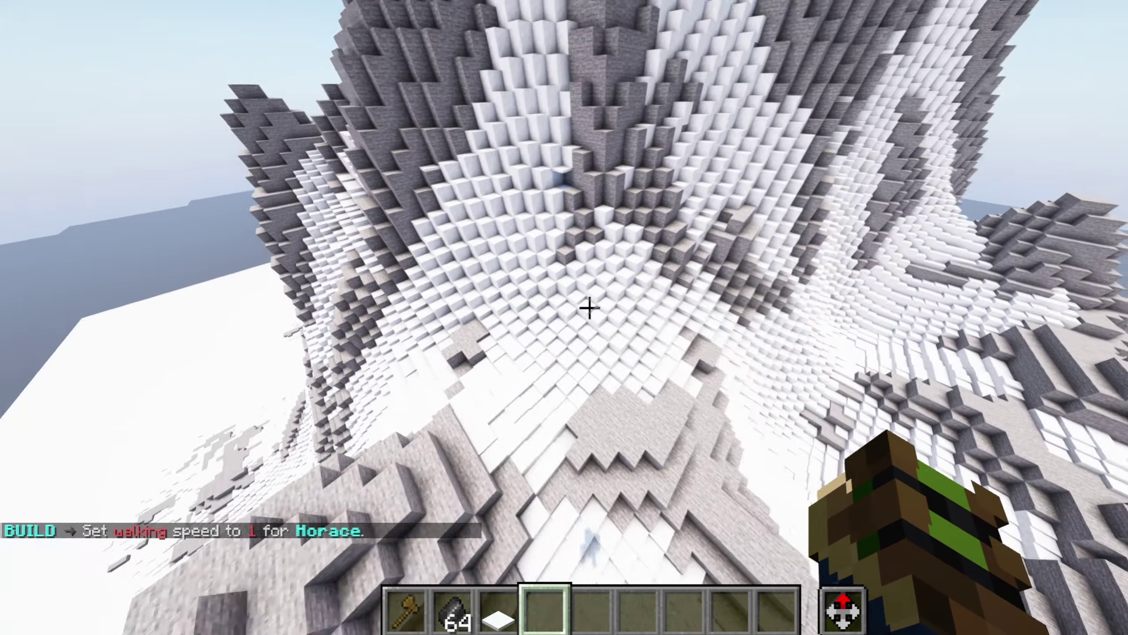
{"action": "key", "text": "s"}
{"action": "key", "text": "s"}
{"action": "key", "text": "s"}
{"action": "key", "text": "slash"}
{"action": "type", "text": "/fast"}
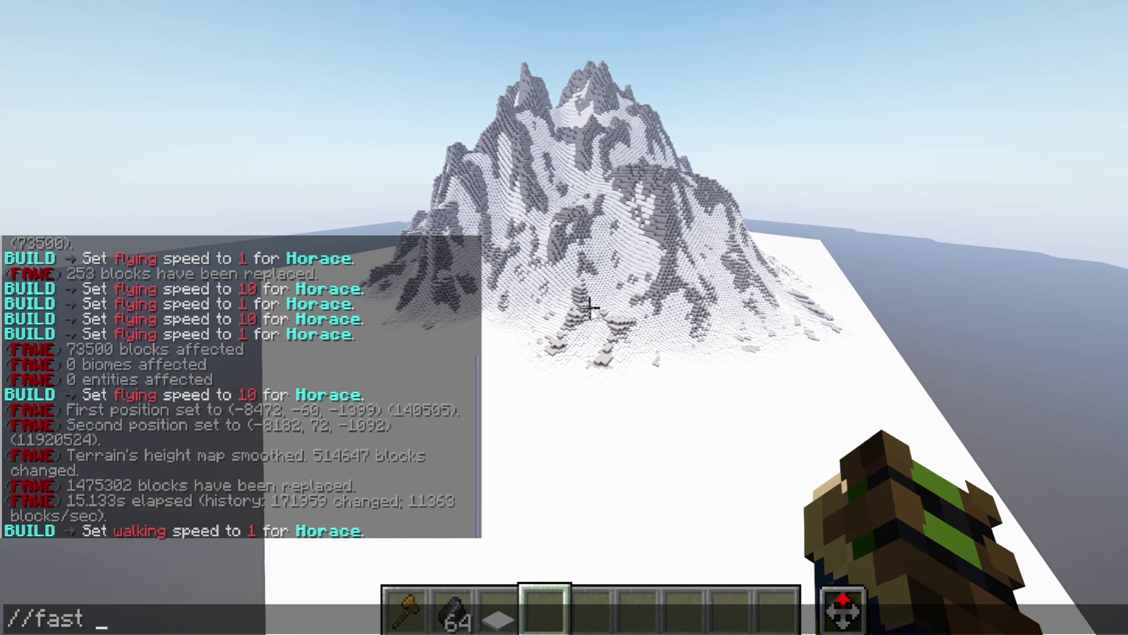
{"action": "key", "text": "Escape"}
- Try to undo the last WorldEdit operation with the undo command
{"action": "key", "text": "slash"}
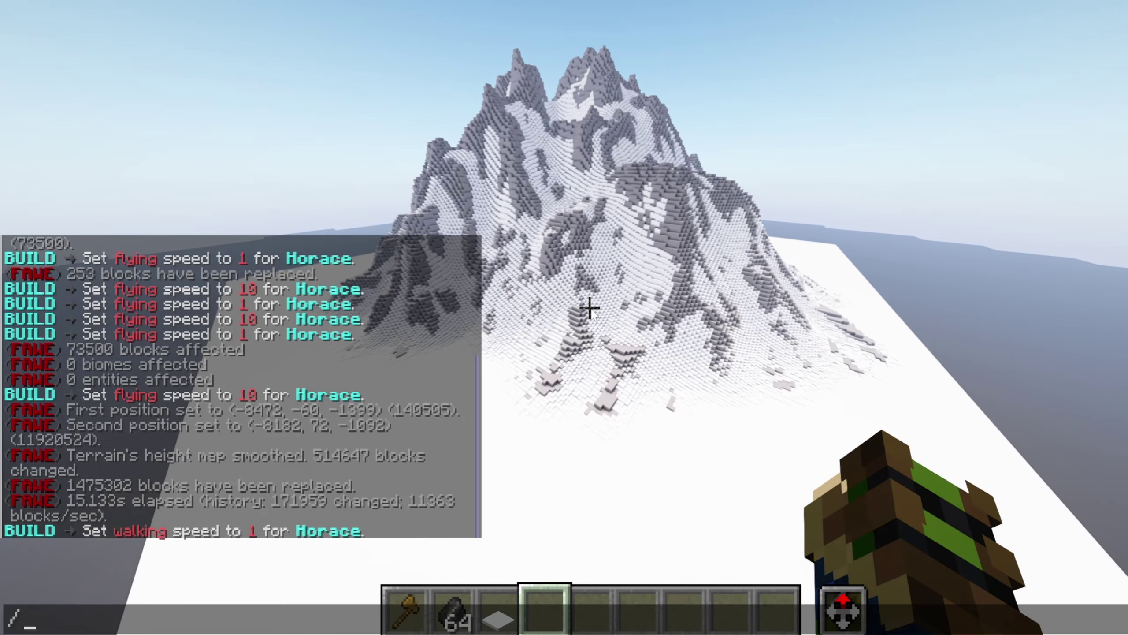
{"action": "type", "text": "/undo"}
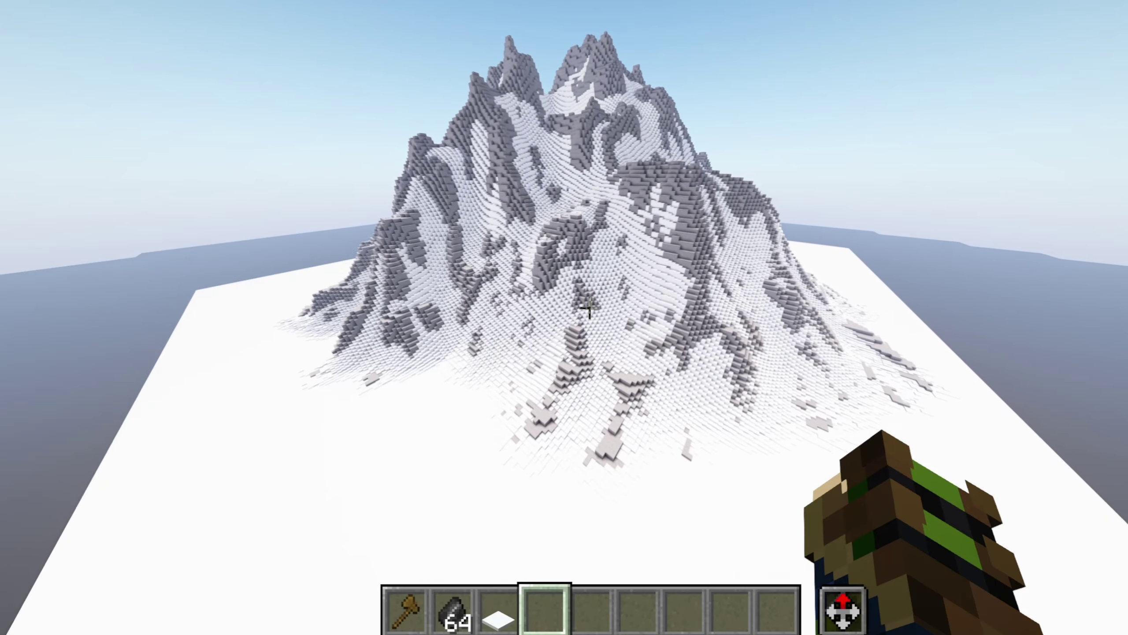
{"action": "key", "text": "slash"}
{"action": "type", "text": "undo"}
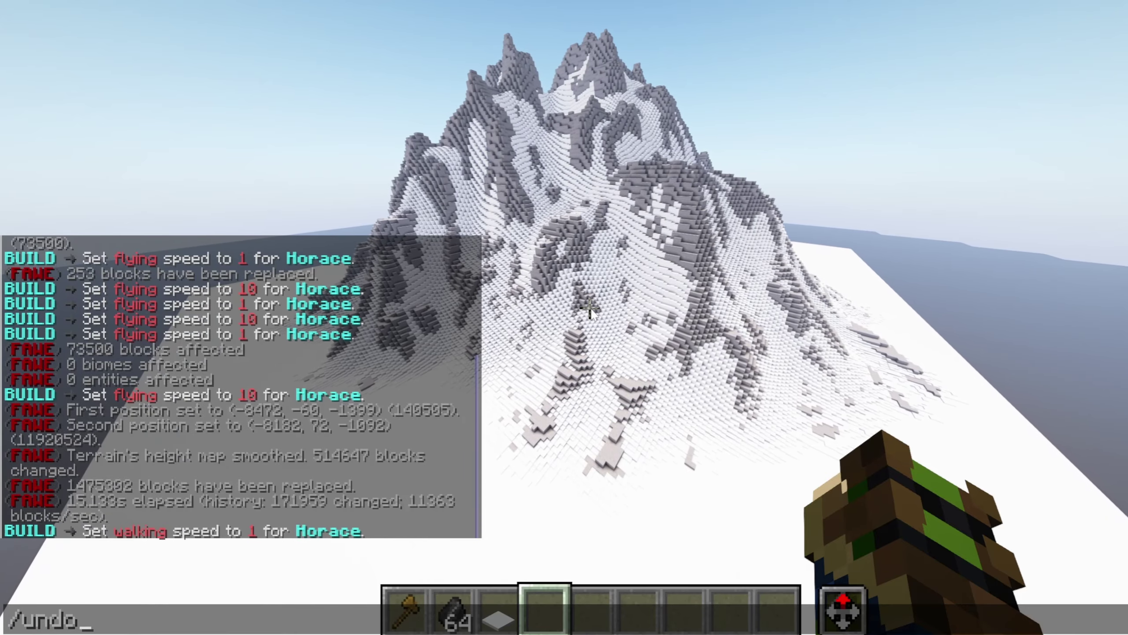
{"action": "key", "text": "Return"}
{"action": "key", "text": "space"}
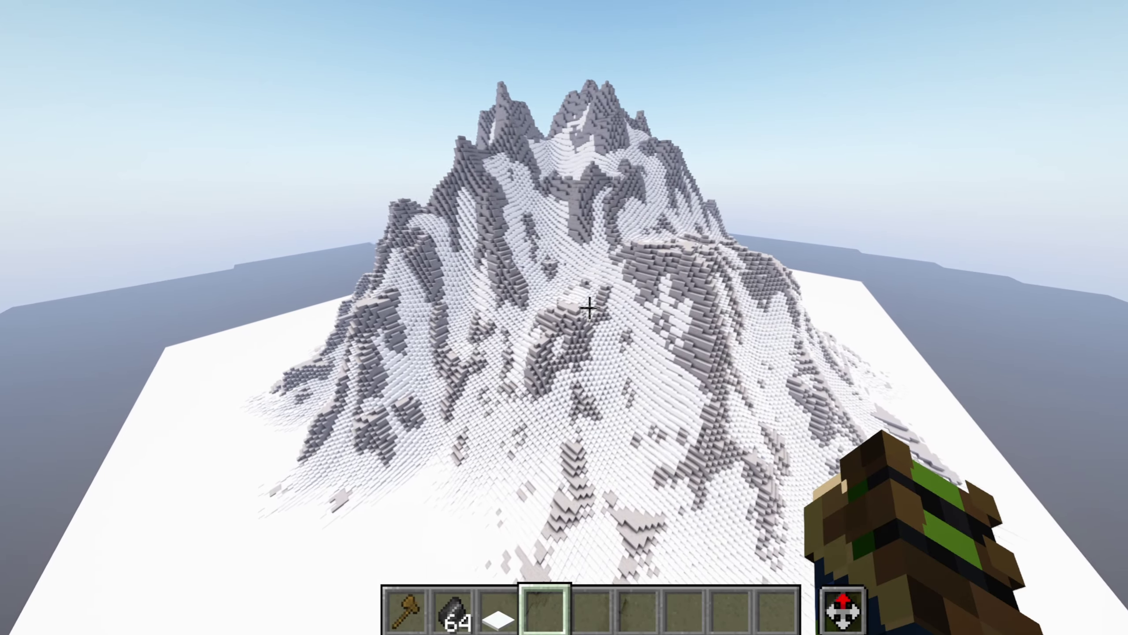
{"action": "key", "text": "w"}
{"action": "key", "text": "s"}
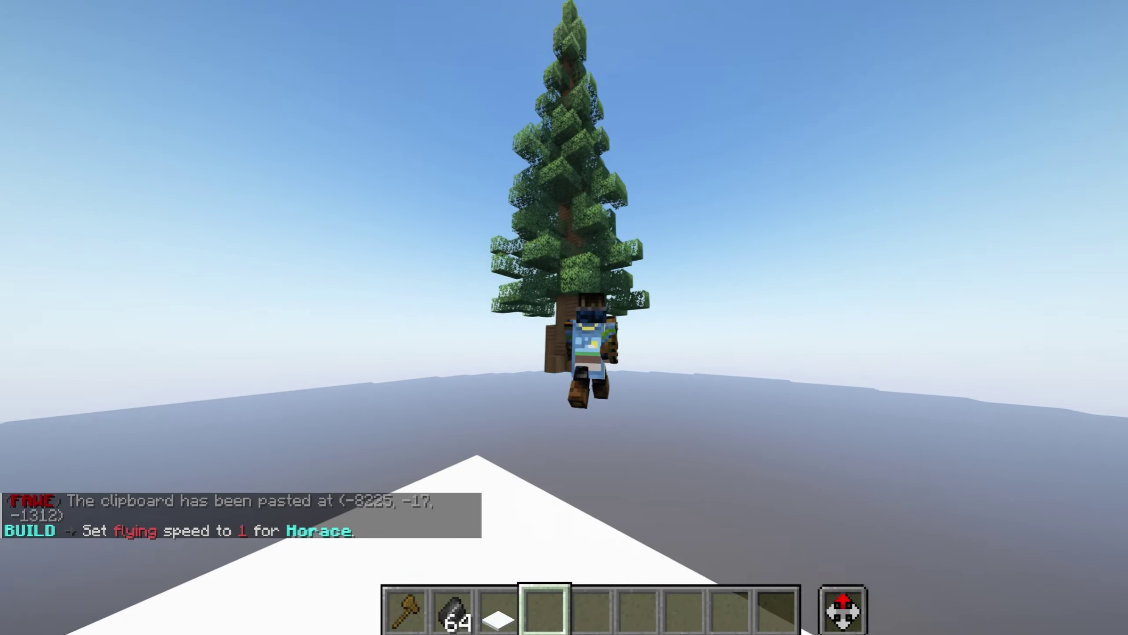
- Return to first-person view and clear the snow layer and the flint from the hotbar
{"action": "key", "text": "F5"}
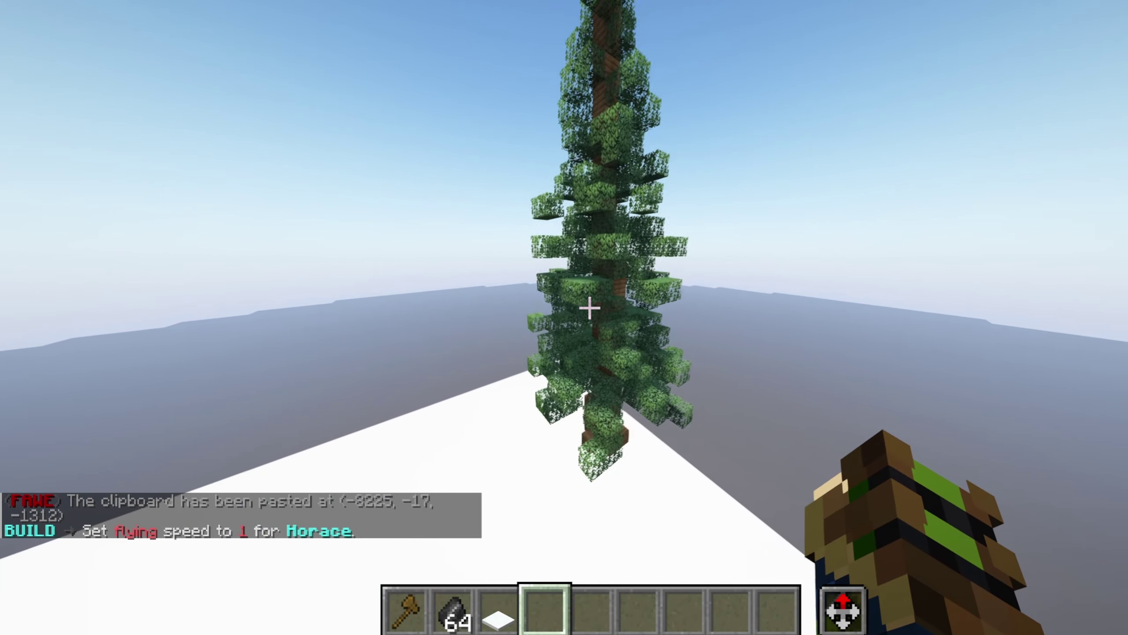
{"action": "key", "text": "e"}
{"action": "left_click", "coordinate": [498, 441], "text": "shift"}
{"action": "left_click", "coordinate": [455, 444], "text": "shift"}
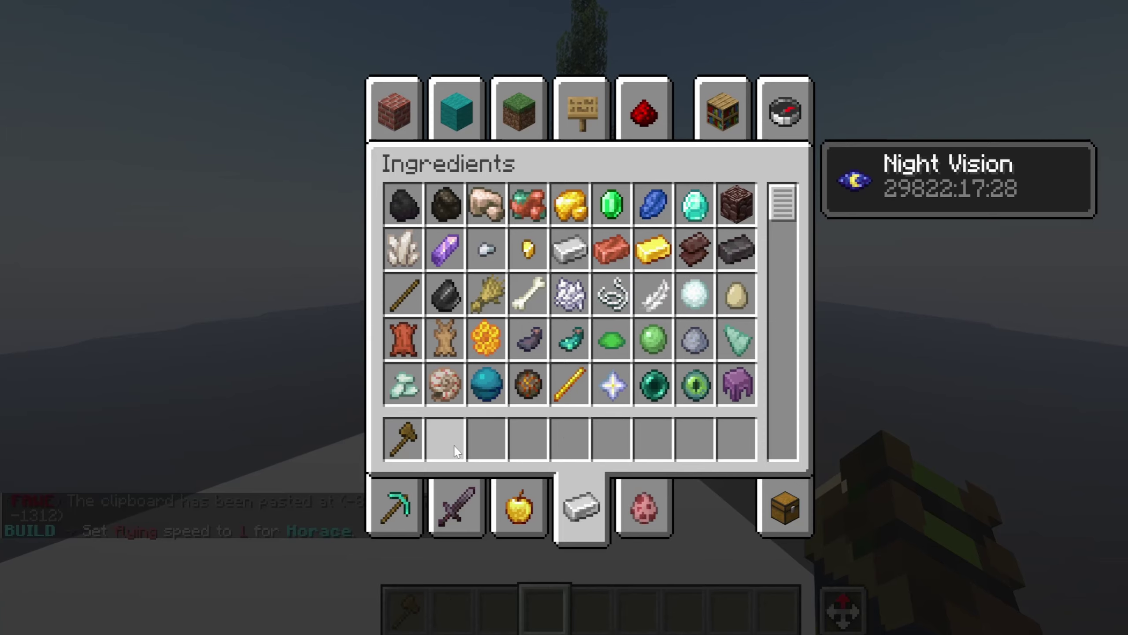
- Close the inventory, fly to one upper corner around the pasted spruce tree and set the first selection position with //1
{"action": "key", "text": "e"}
{"action": "key", "text": "space"}
{"action": "key", "text": "s"}
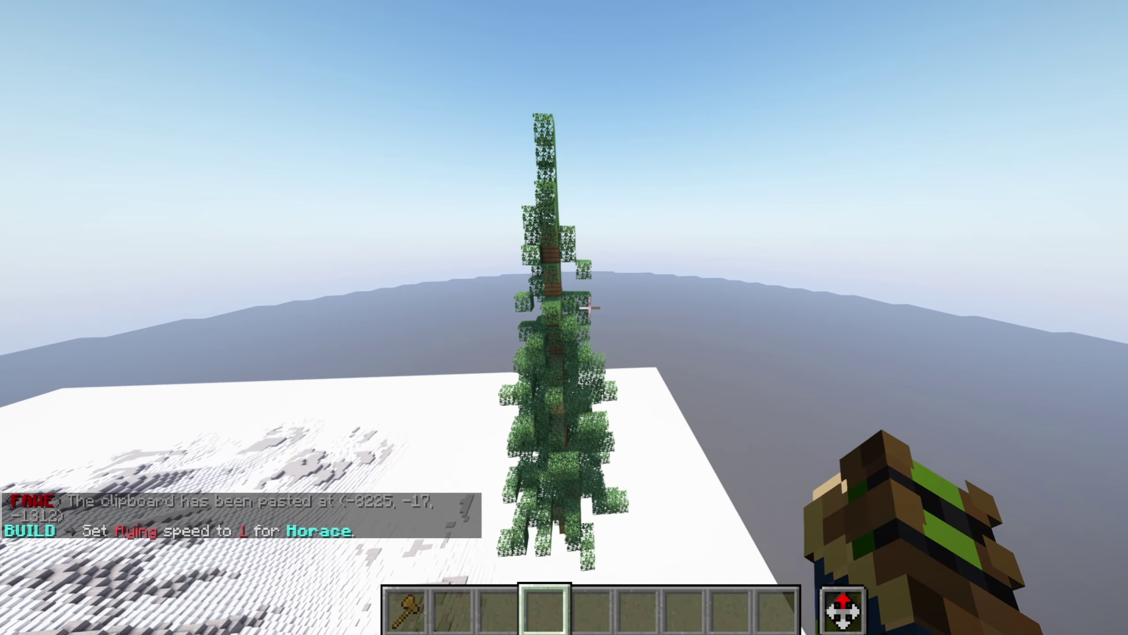
{"action": "type", "text": "st//1"}
{"action": "key", "text": "Return"}
- Fly past the tree to the opposite lower corner and set the second selection position with //2
{"action": "key", "text": "w"}
{"action": "key", "text": "space"}
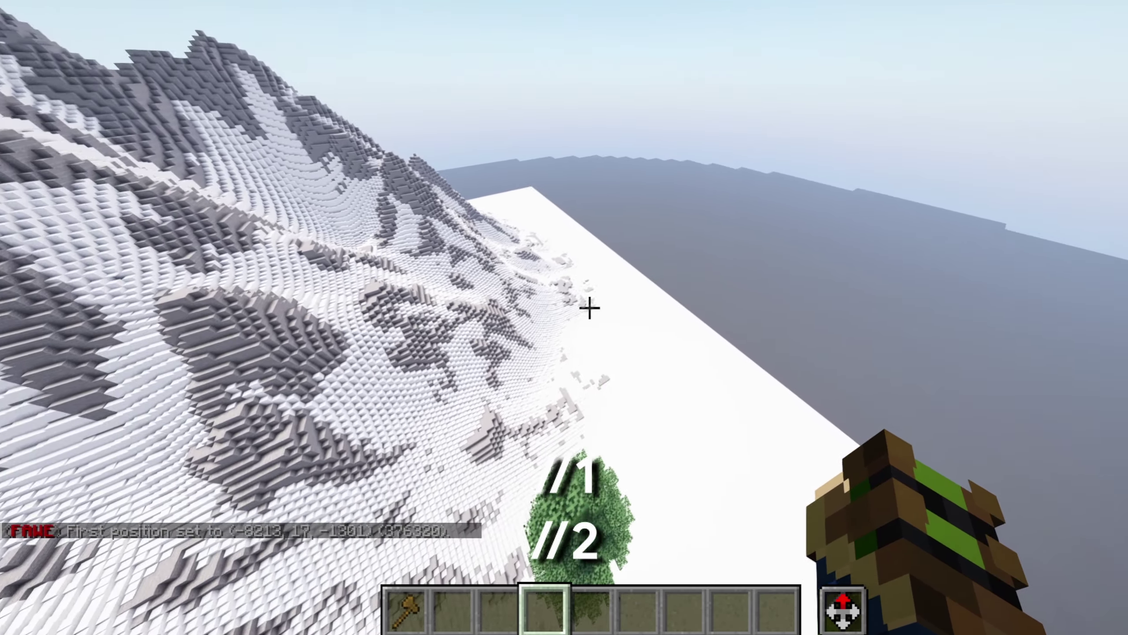
{"action": "key", "text": "w"}
{"action": "key", "text": "shift"}
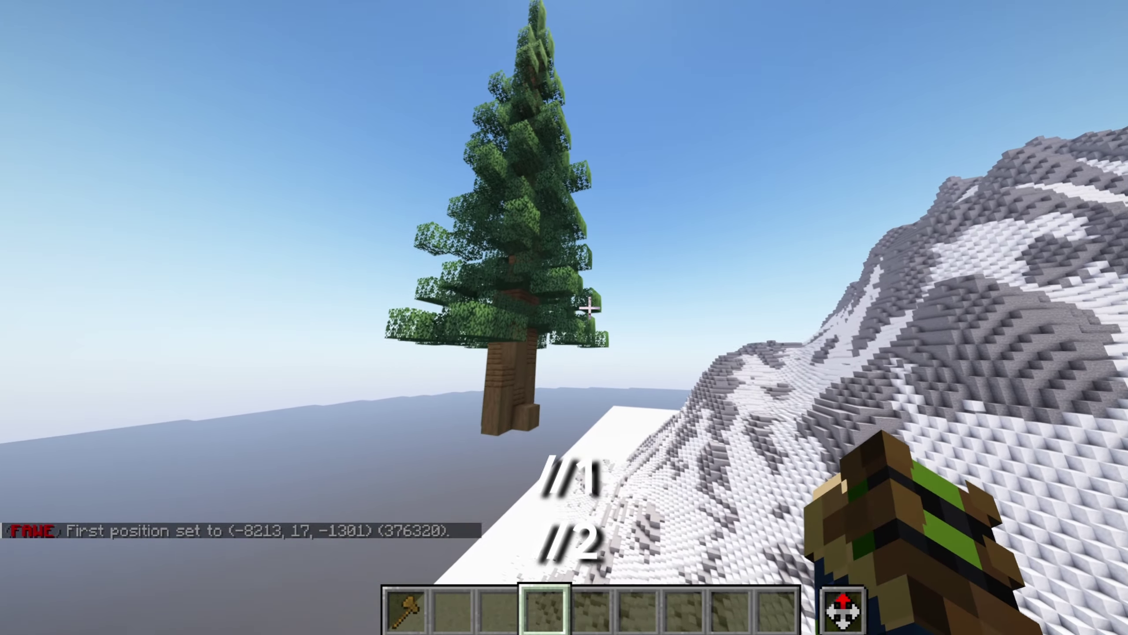
{"action": "type", "text": "//2"}
{"action": "key", "text": "Return"}
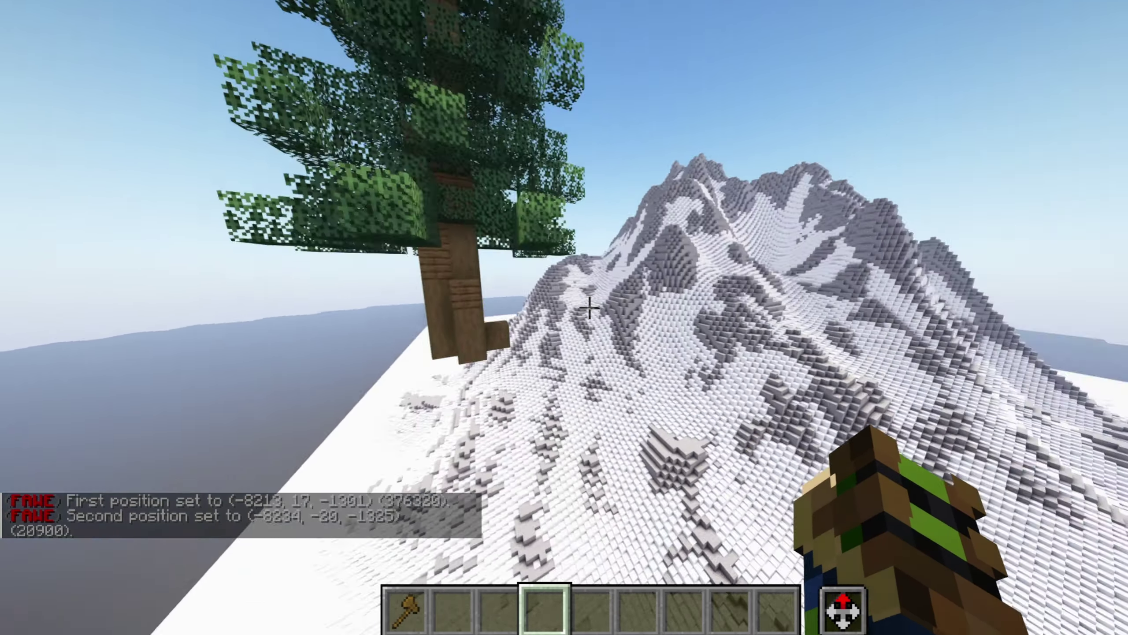
- Hold the wooden sword and bind the copypaste brush to it with //br copypaste -r
{"action": "type", "text": "se2"}
{"action": "type", "text": "//br "}
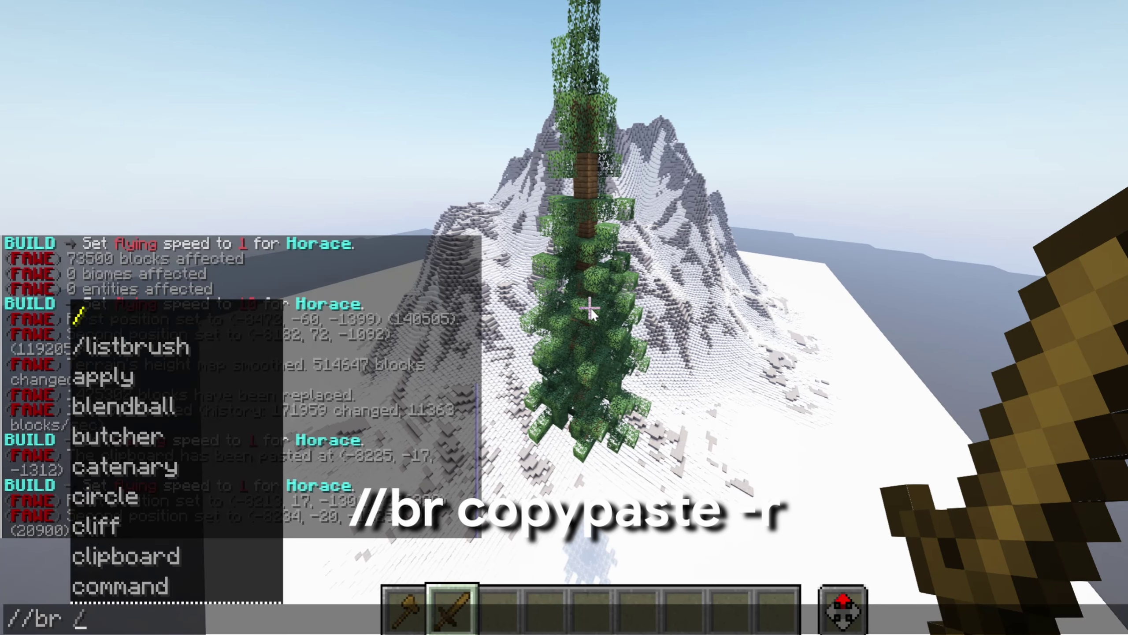
{"action": "type", "text": "copyp"}
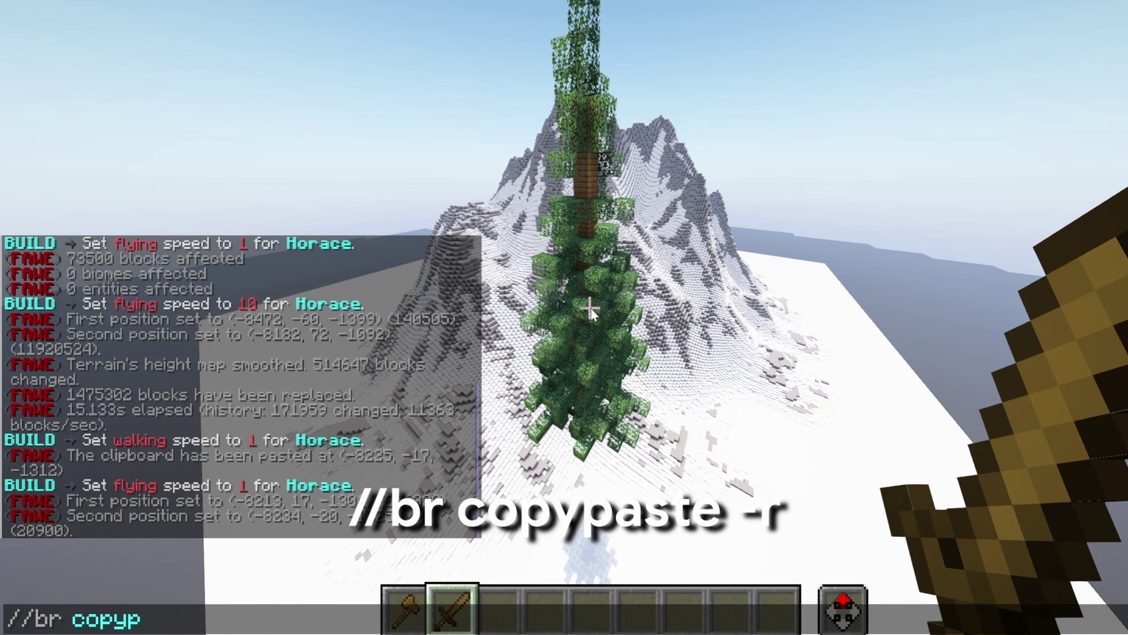
{"action": "type", "text": "ate"}
{"action": "key", "text": "BackSpace"}
{"action": "key", "text": "BackSpace"}
{"action": "type", "text": "ste "}
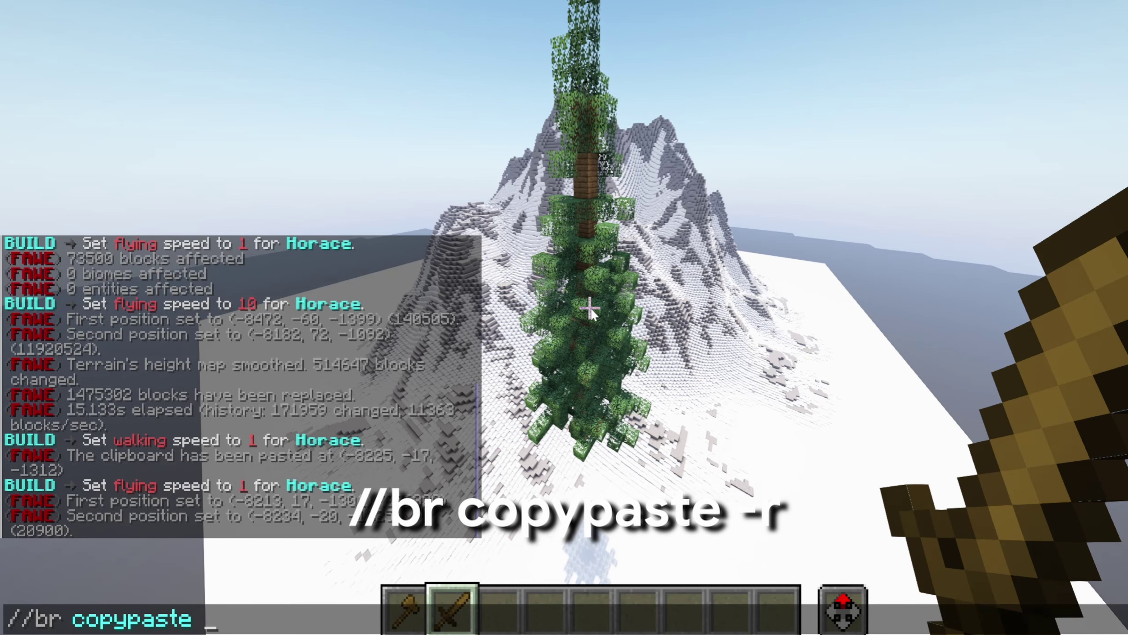
{"action": "type", "text": "-r"}
{"action": "key", "text": "Return"}
- Fly to the base of the tree's trunk in third-person view and copy the selected tree with //copy
{"action": "key", "text": "w"}
{"action": "key", "text": "F5"}
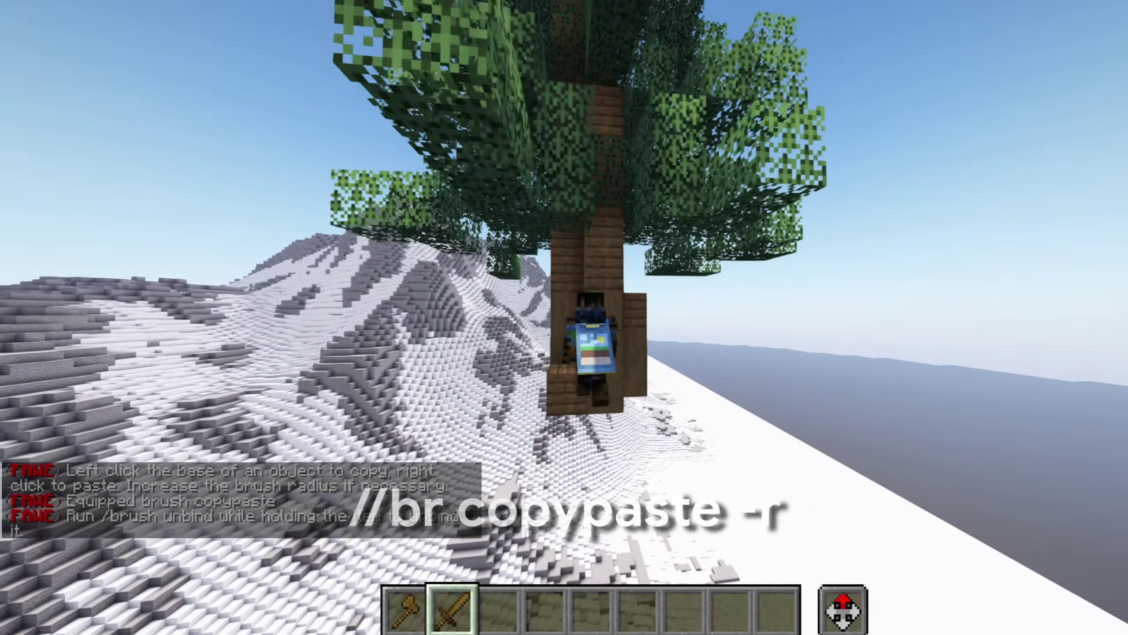
{"action": "key", "text": "w"}
{"action": "key", "text": "d"}
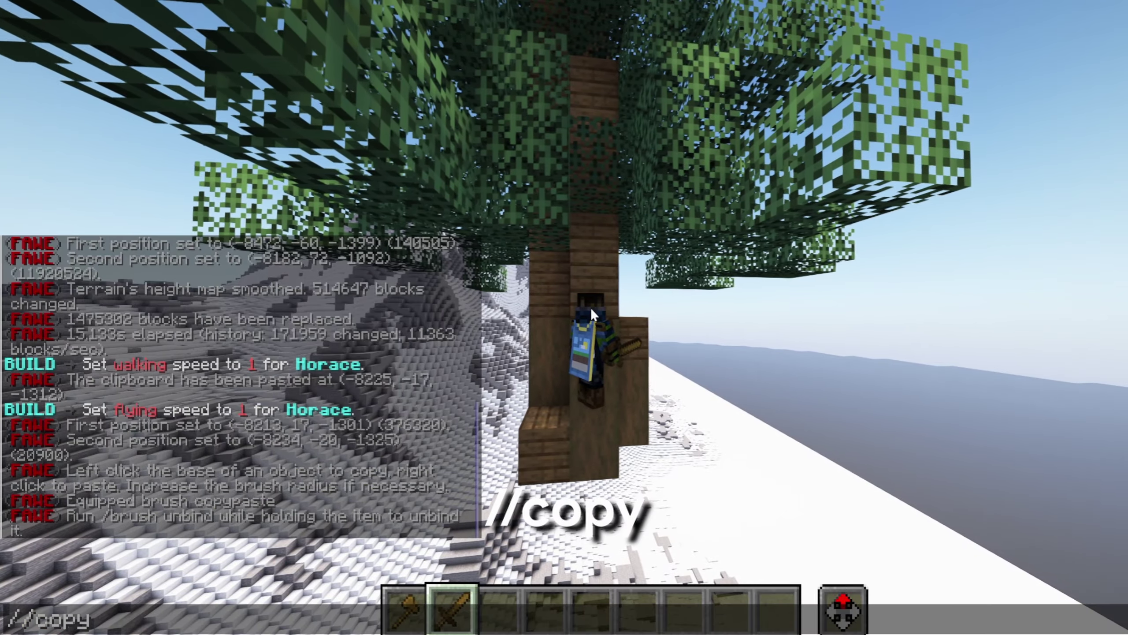
{"action": "key", "text": "Return"}
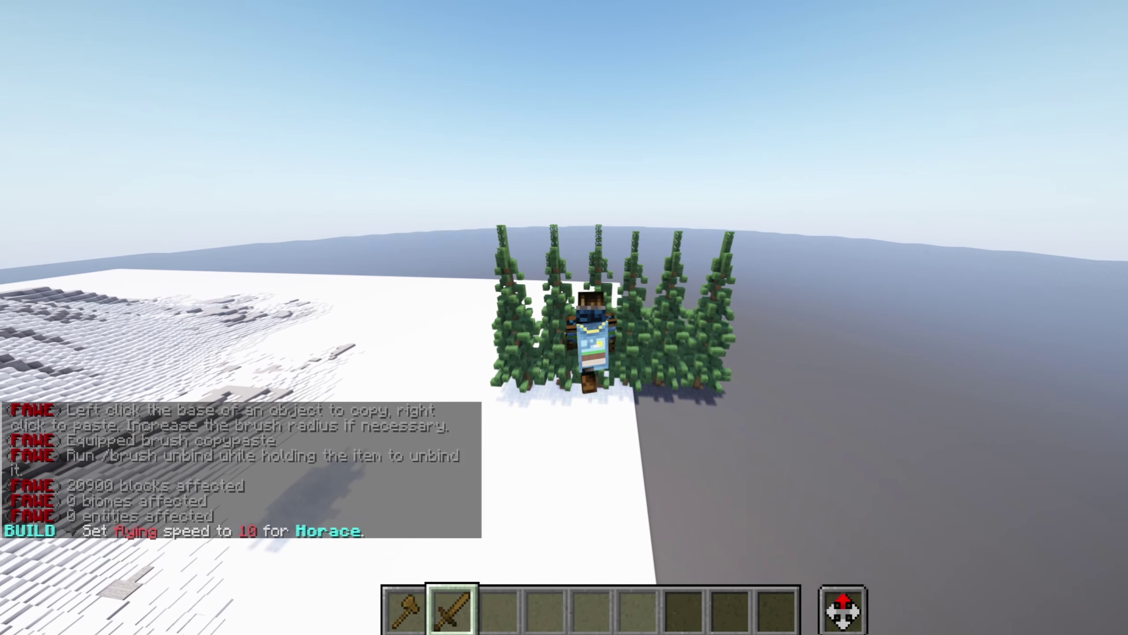
- Return to first-person view facing the row of trees and enter the //br copypaste command for the wooden sword
{"action": "key", "text": "F5"}
{"action": "key", "text": "slash"}
{"action": "type", "text": "/br copypaste"}
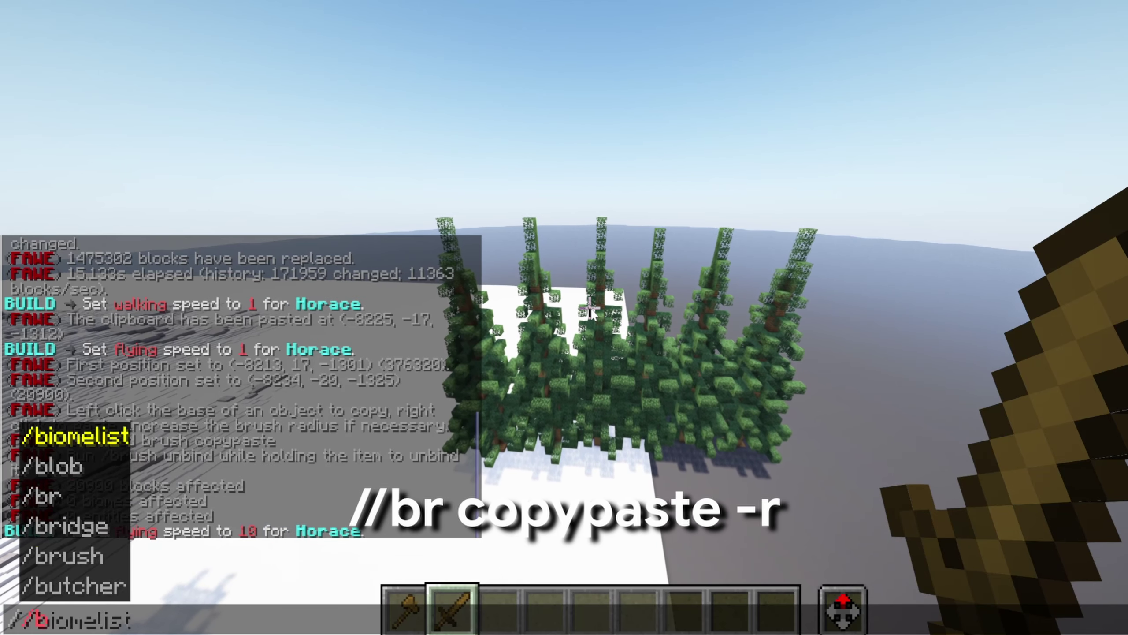